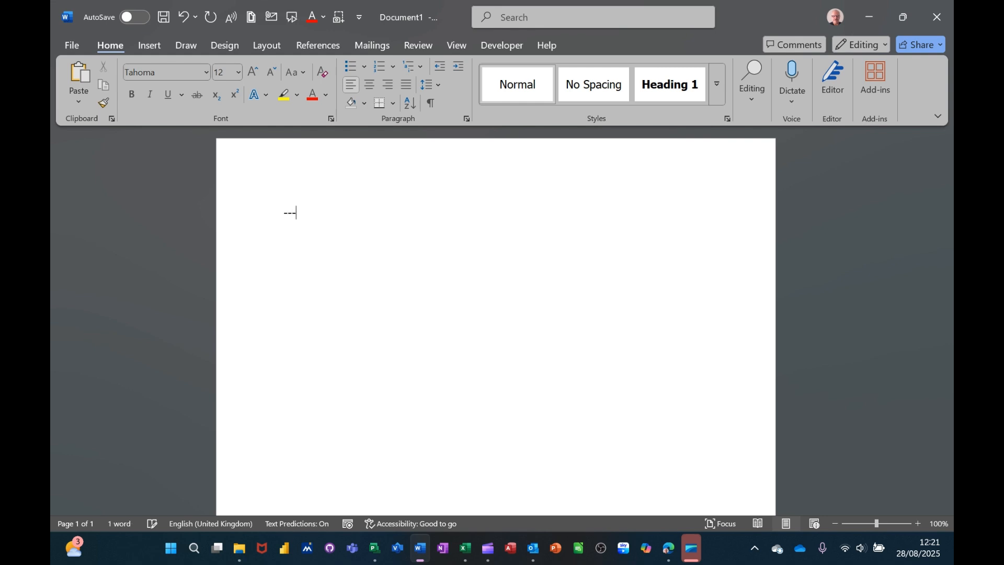
Convert the three hyphens into a horizontal line and add a bottom border to the empty paragraph beneath it
{"action": "key", "text": "Return"}
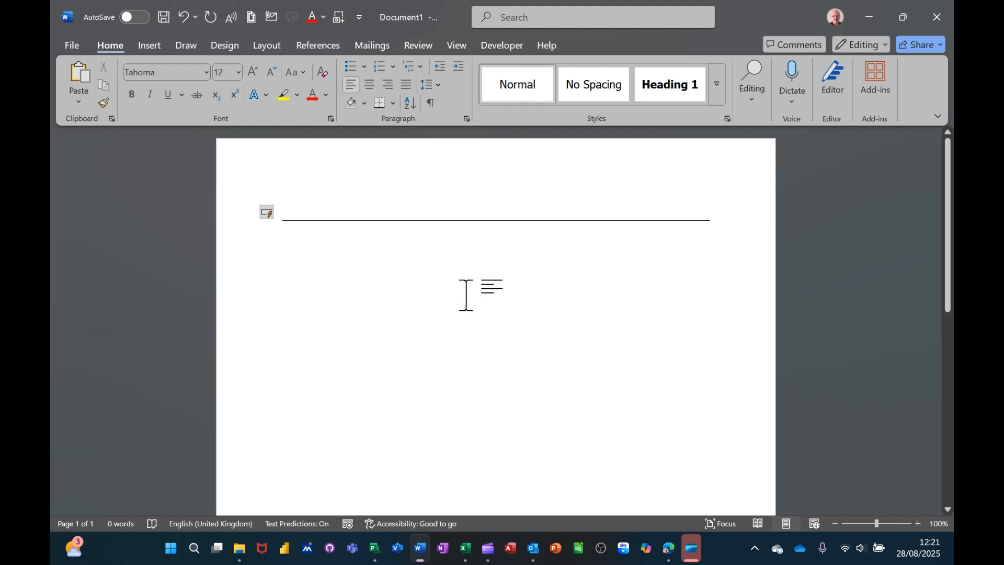
{"action": "left_click", "coordinate": [395, 105]}
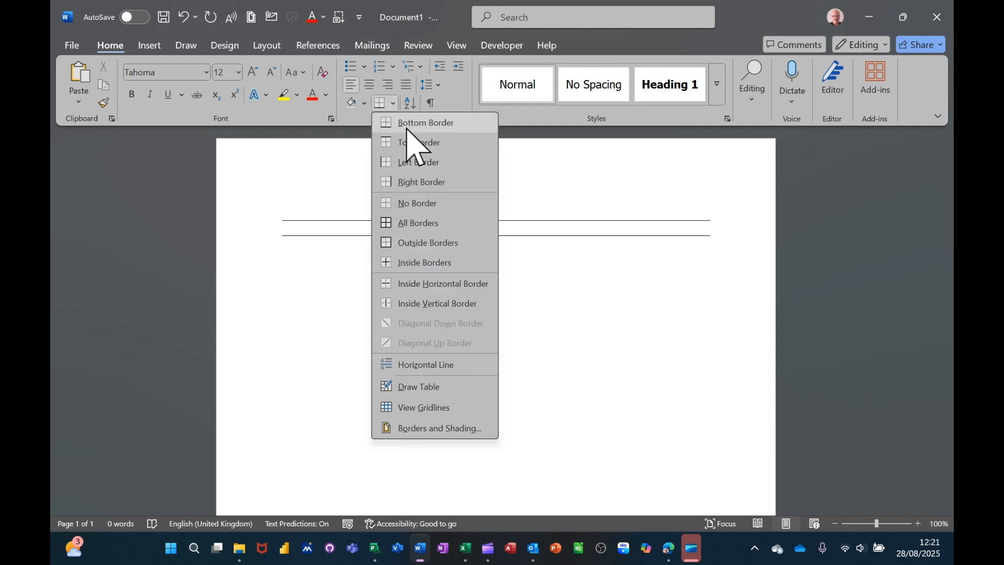
{"action": "left_click", "coordinate": [407, 128]}
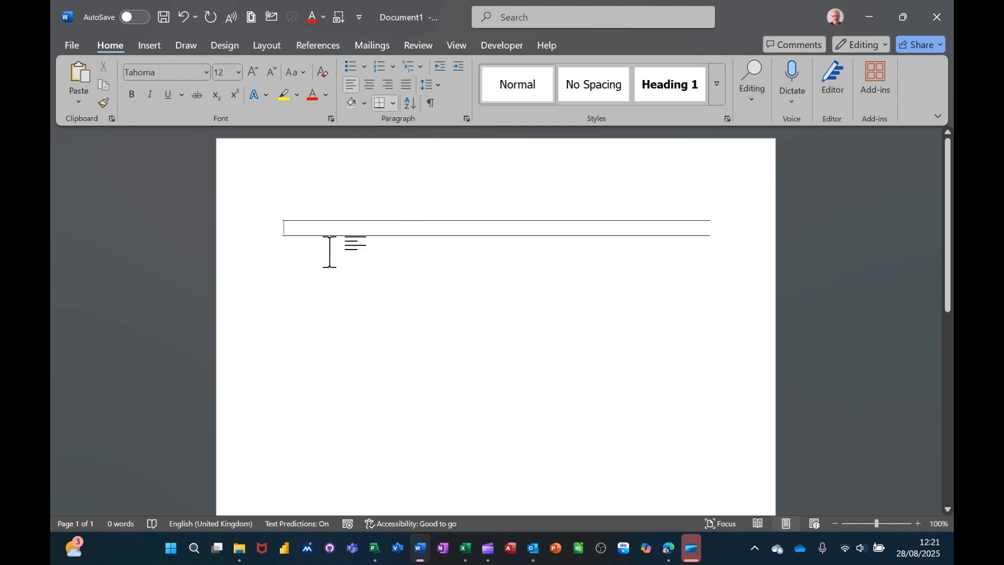
Enter sample text in the bordered paragraph and on the line above it, and delete both paragraphs with their lines
{"action": "type", "text": "dsjkhvdsfjhsd"}
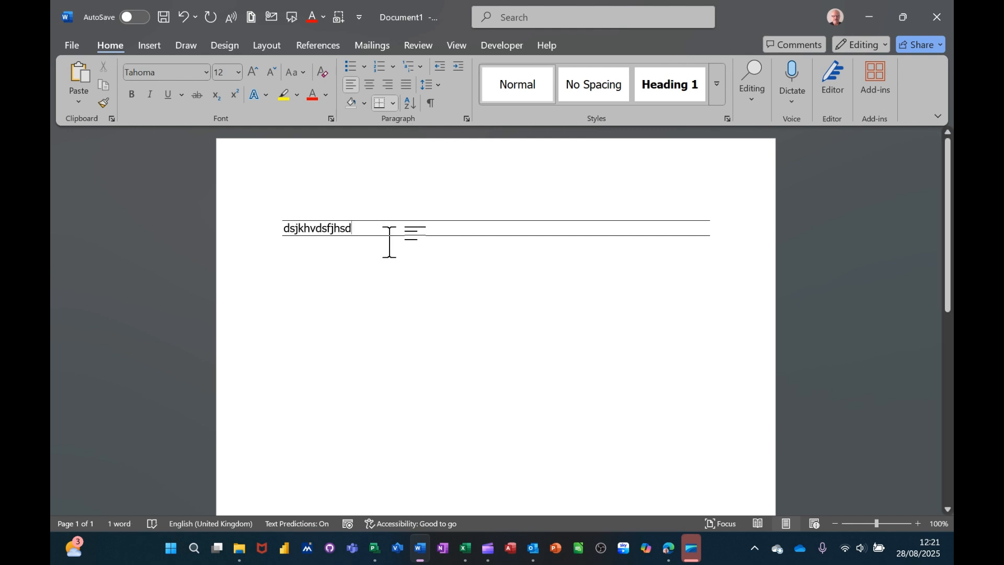
{"action": "left_click", "coordinate": [342, 213]}
{"action": "type", "text": "dejhgdsfjhds"}
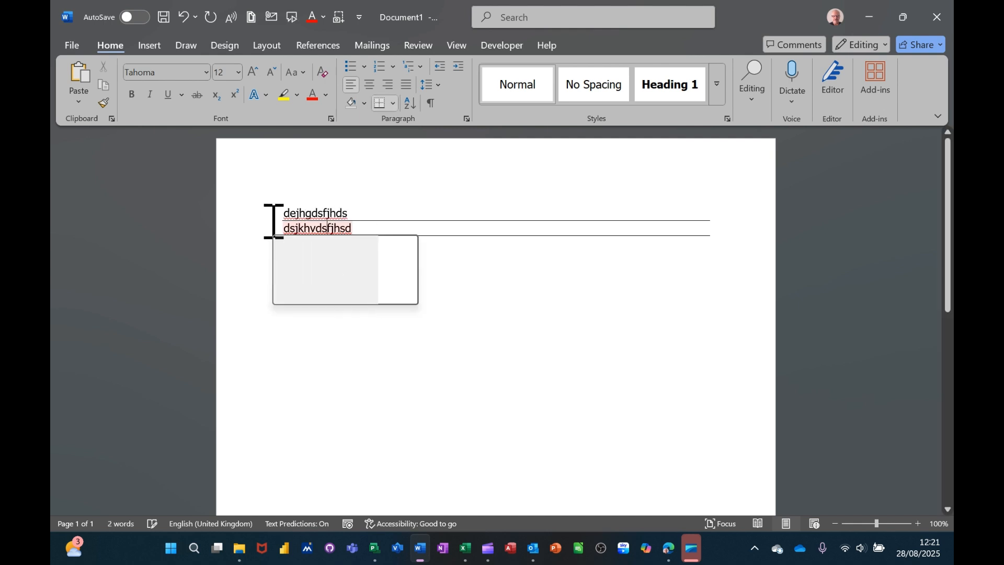
{"action": "left_click_drag", "start_coordinate": [243, 207], "coordinate": [220, 272]}
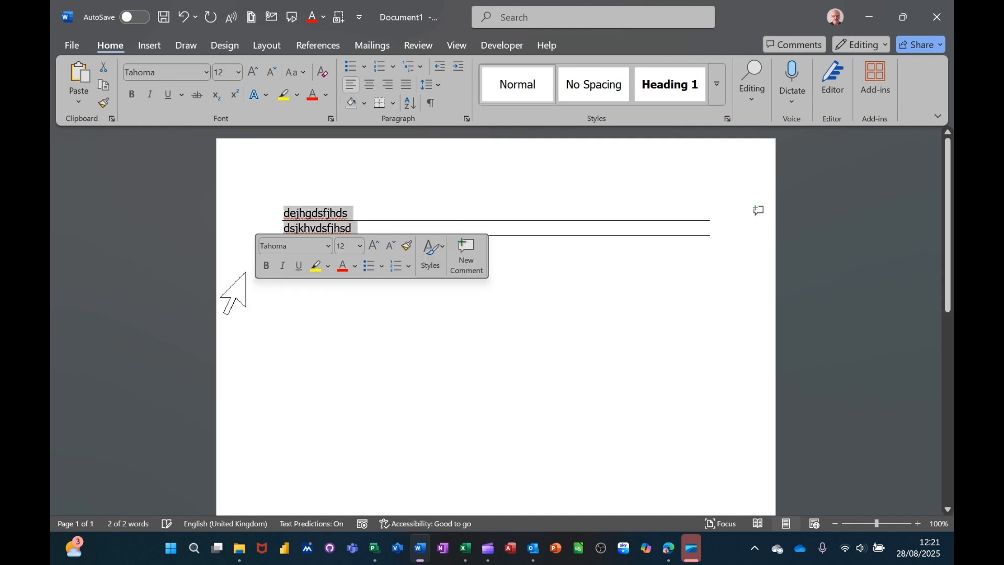
{"action": "key", "text": "Delete"}
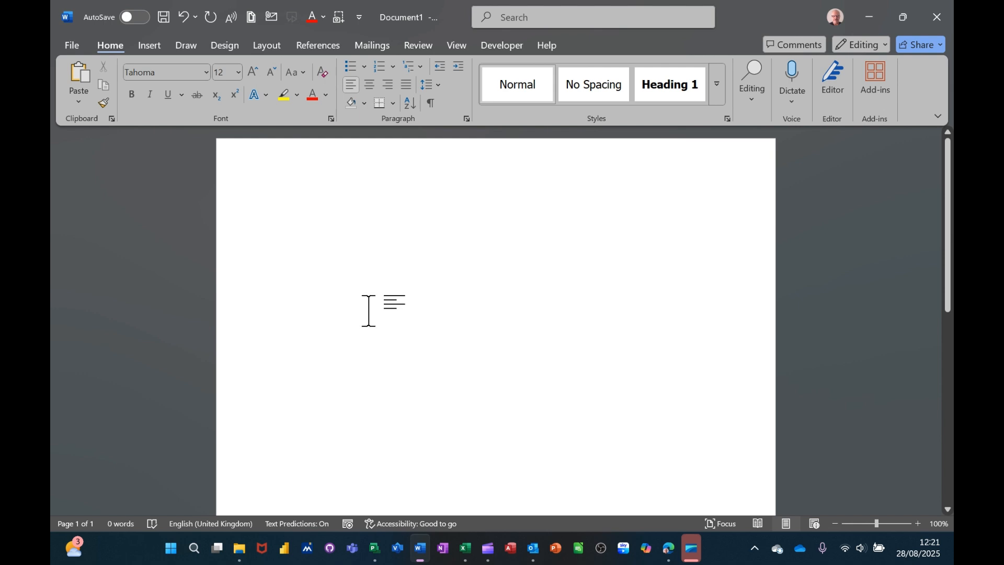
Generate sample text with =rand() and separate its paragraphs with blank lines
{"action": "type", "text": "=rand("}
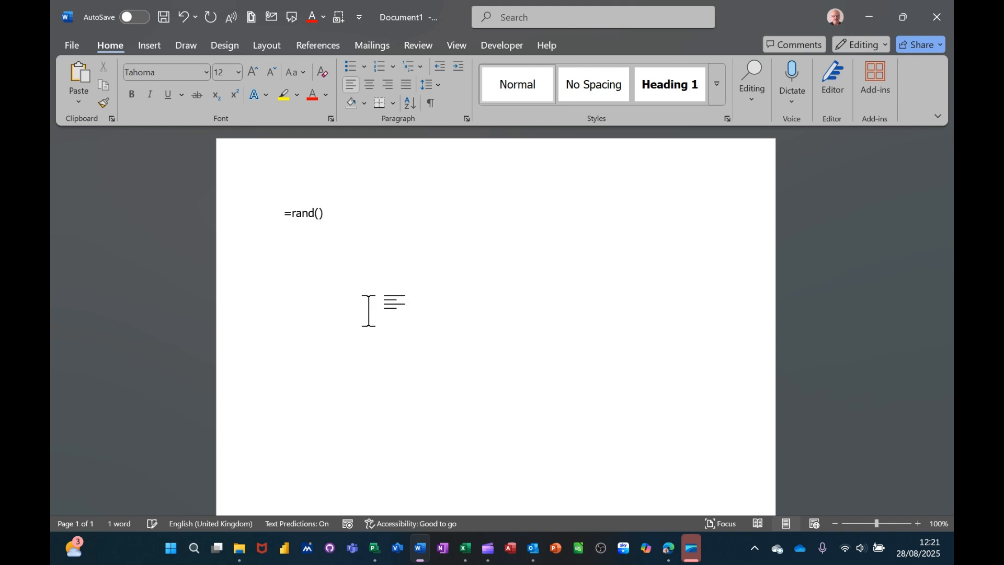
{"action": "key", "text": "Return"}
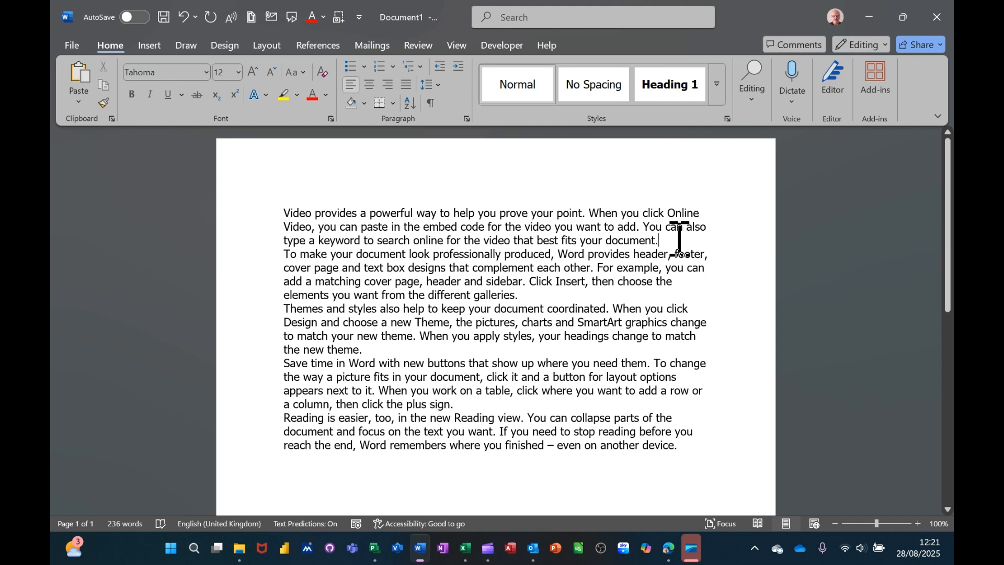
{"action": "left_click", "coordinate": [680, 240]}
{"action": "key", "text": "Return"}
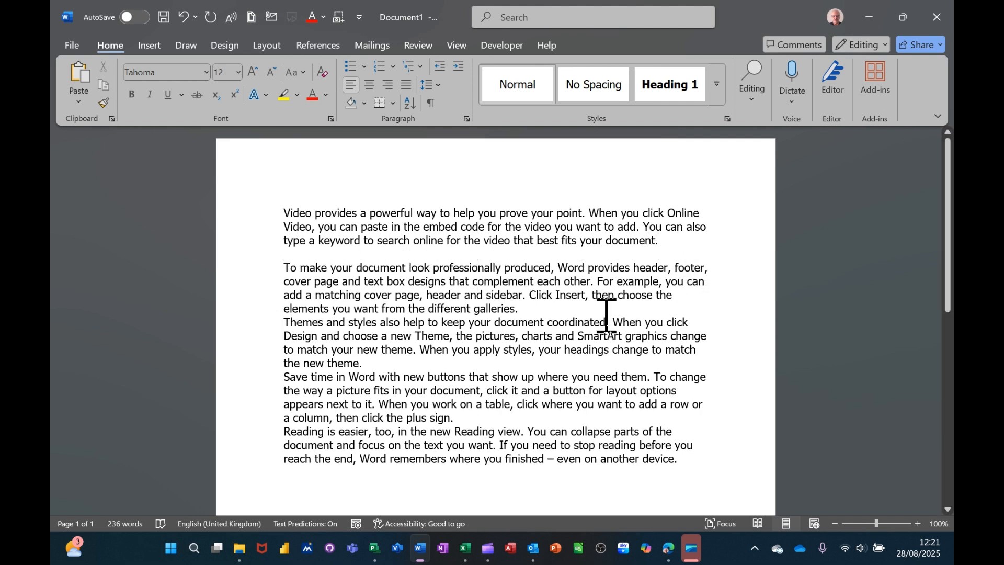
{"action": "left_click", "coordinate": [541, 311]}
{"action": "key", "text": "Return"}
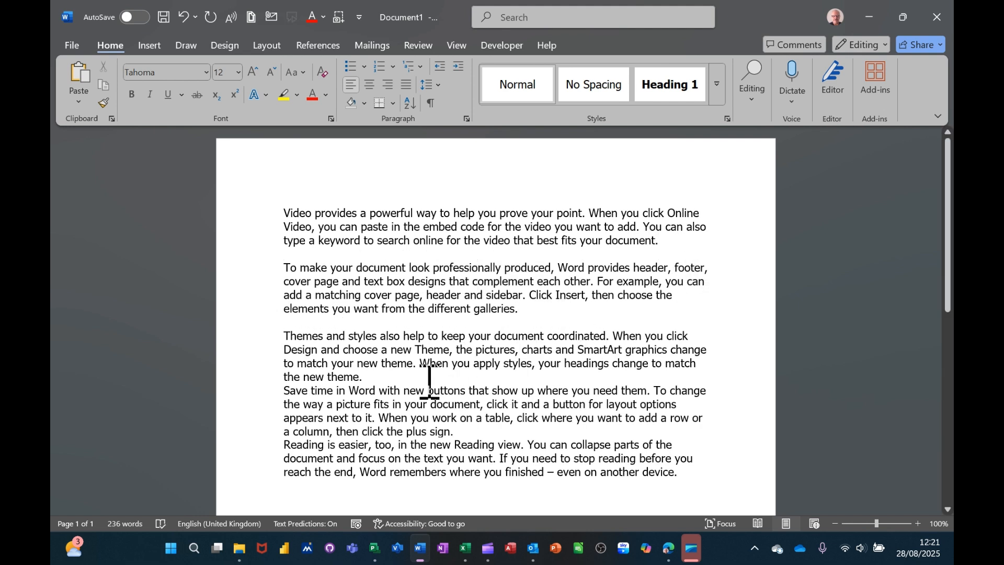
{"action": "left_click", "coordinate": [429, 382]}
{"action": "key", "text": "Return"}
{"action": "key", "text": "Return"}
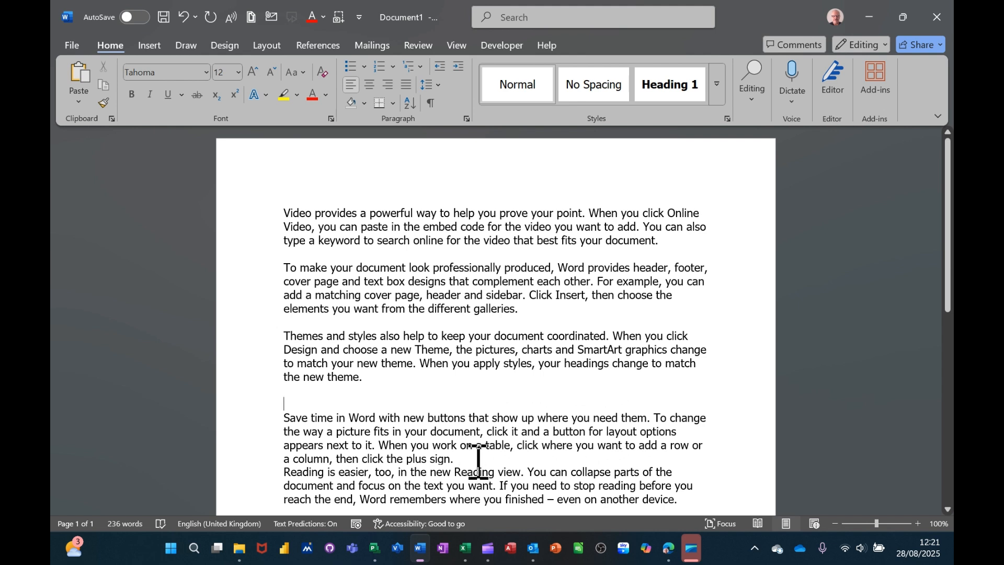
{"action": "left_click", "coordinate": [478, 459]}
{"action": "key", "text": "Return"}
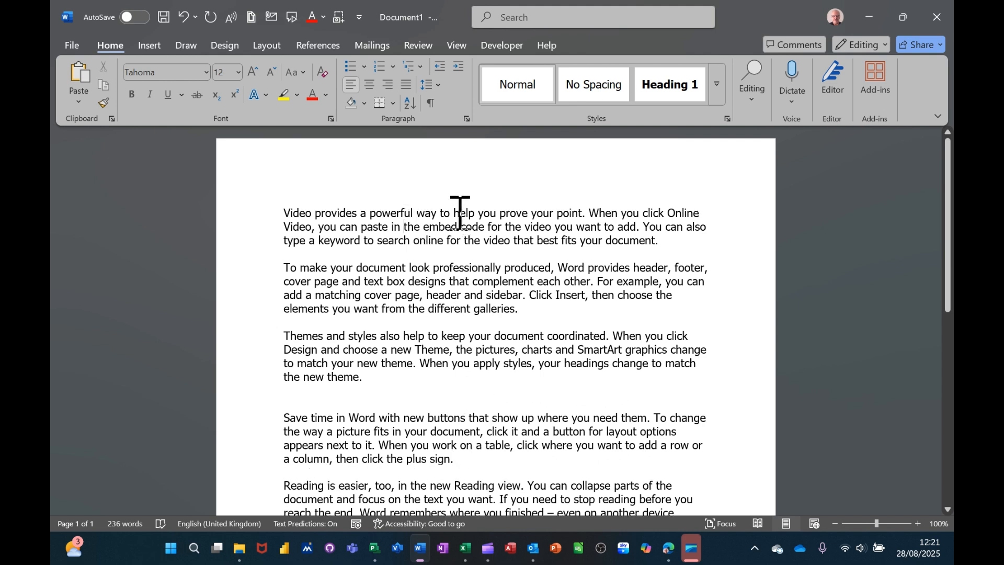
Apply All Borders and a light blue theme shading to the first paragraph
{"action": "left_click", "coordinate": [393, 104]}
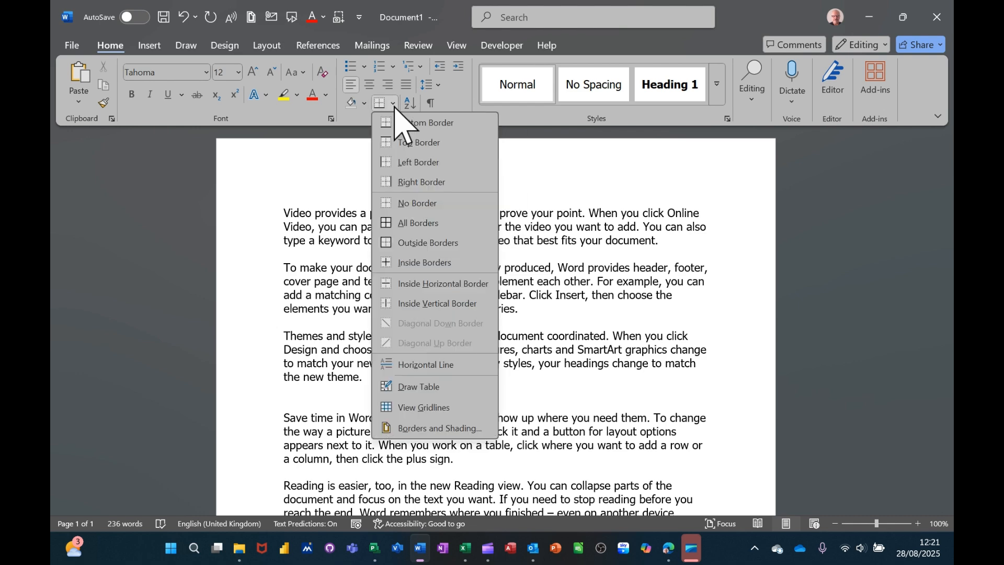
{"action": "left_click", "coordinate": [414, 223]}
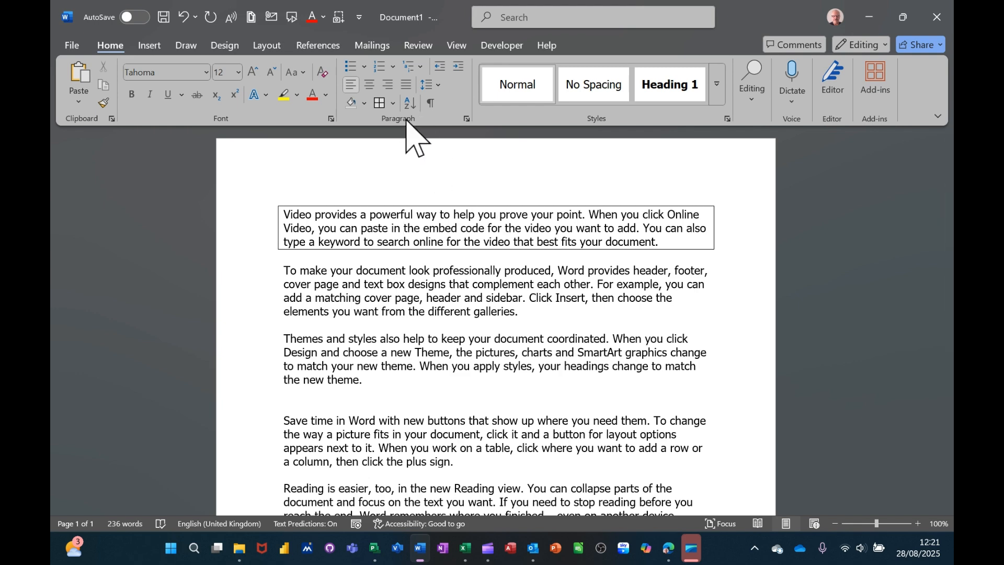
{"action": "left_click", "coordinate": [364, 104]}
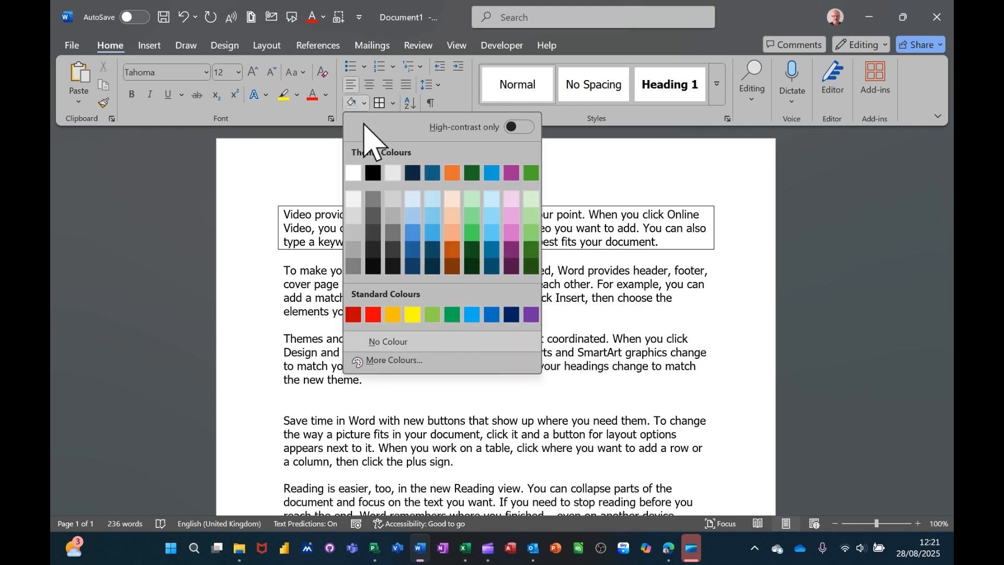
{"action": "left_click", "coordinate": [410, 200]}
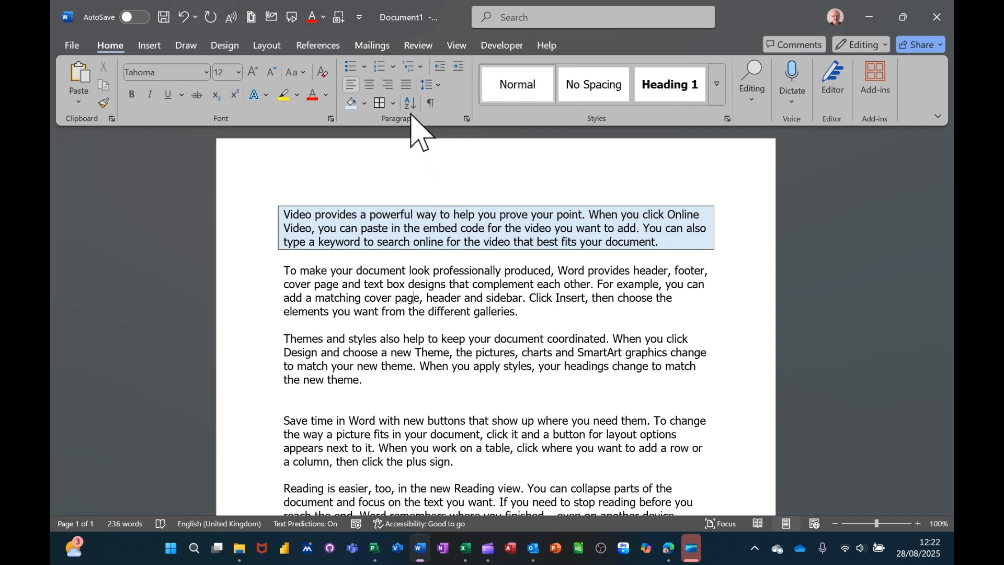
Add a top border to the second paragraph and a right border to the third paragraph
{"action": "left_click", "coordinate": [393, 104]}
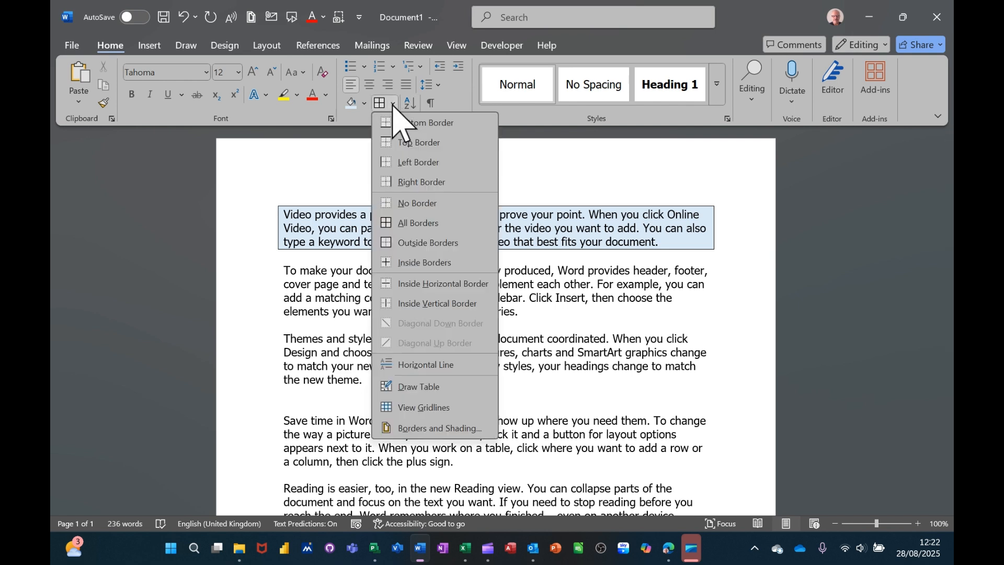
{"action": "left_click", "coordinate": [423, 146]}
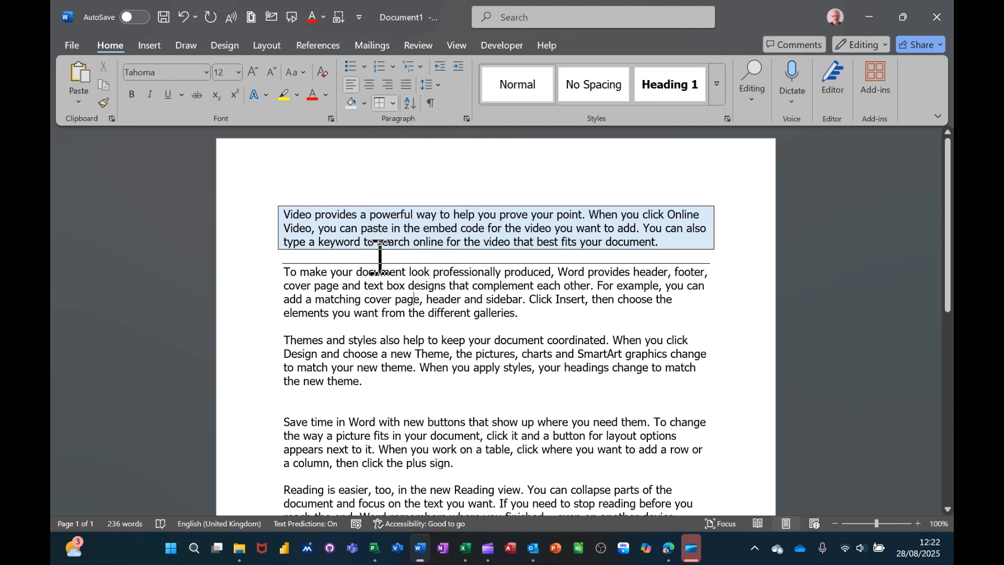
{"action": "left_click", "coordinate": [393, 104]}
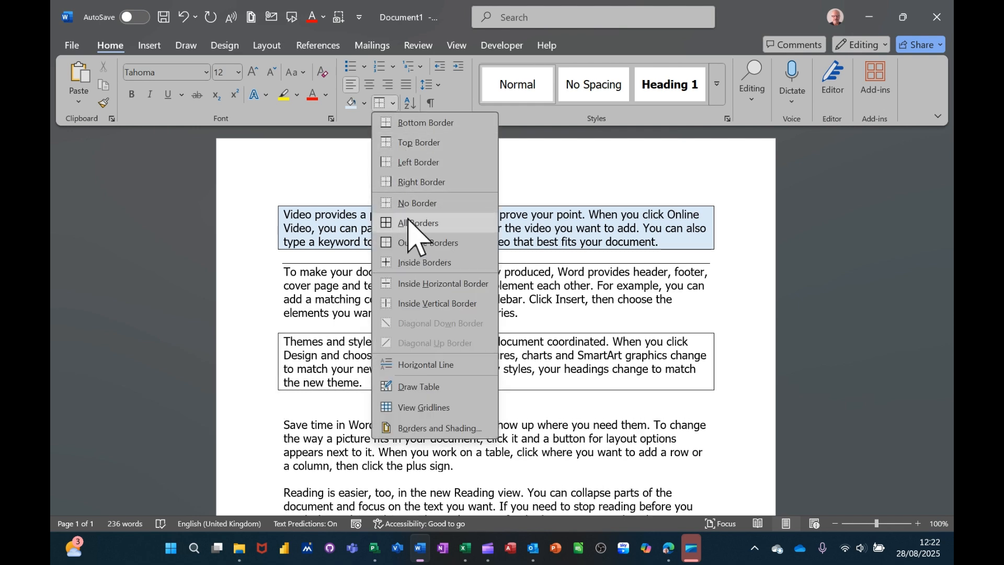
{"action": "left_click", "coordinate": [415, 187]}
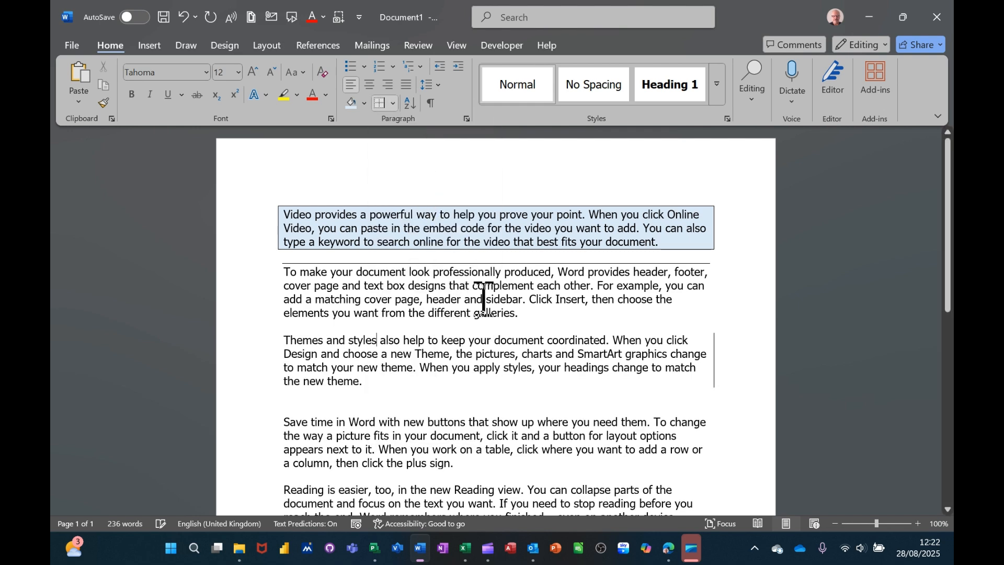
In Borders and Shading, set the third paragraph's border to a red Box with a 3 pt width
{"action": "left_click", "coordinate": [393, 104]}
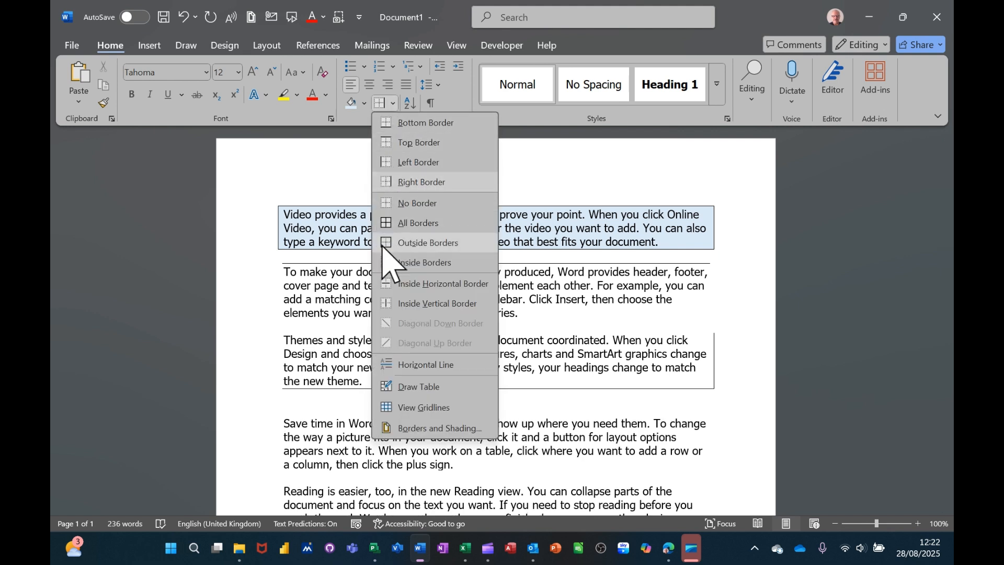
{"action": "left_click", "coordinate": [414, 428]}
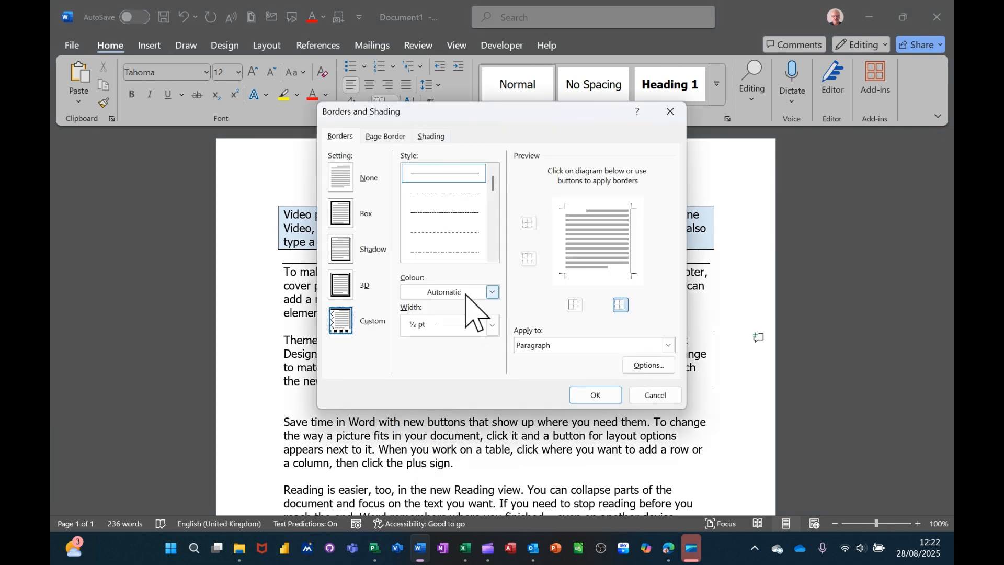
{"action": "left_click", "coordinate": [341, 209]}
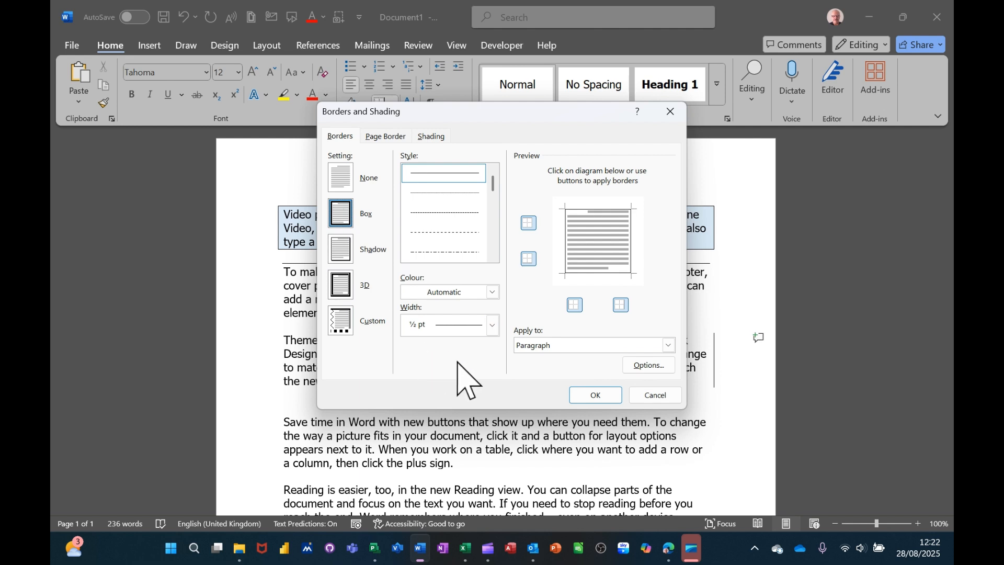
{"action": "left_click", "coordinate": [491, 326]}
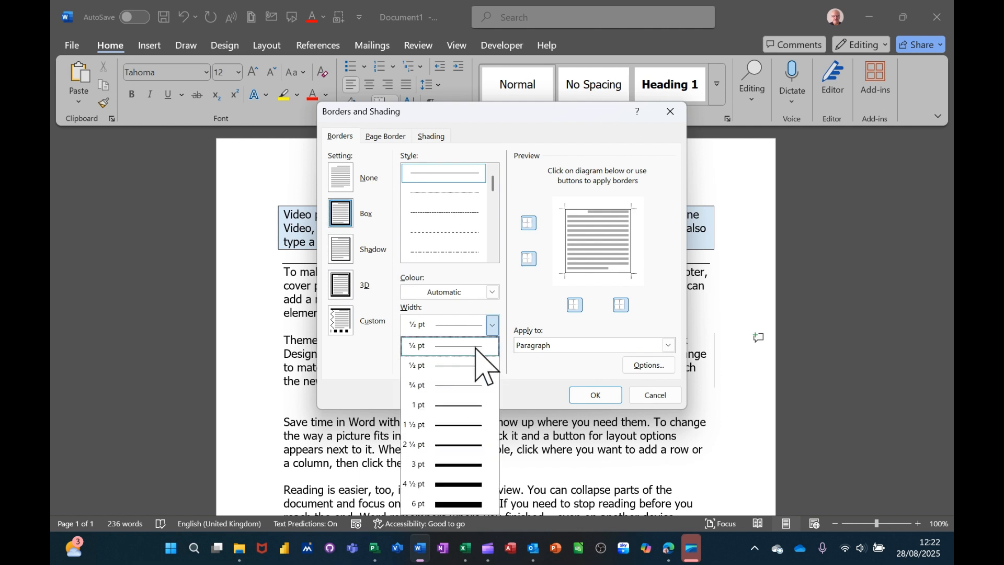
{"action": "left_click", "coordinate": [444, 465]}
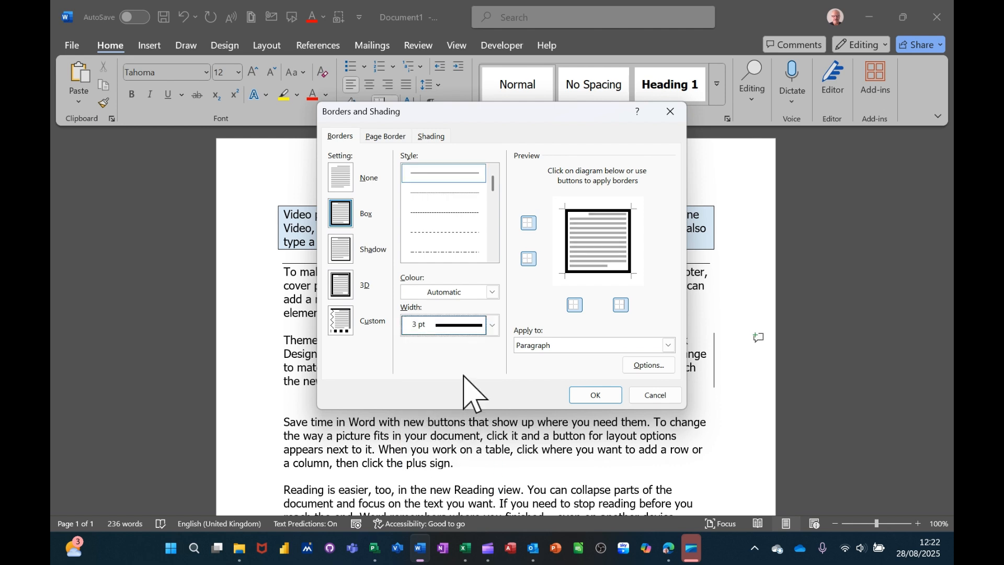
{"action": "left_click", "coordinate": [491, 291]}
{"action": "left_click", "coordinate": [430, 247]}
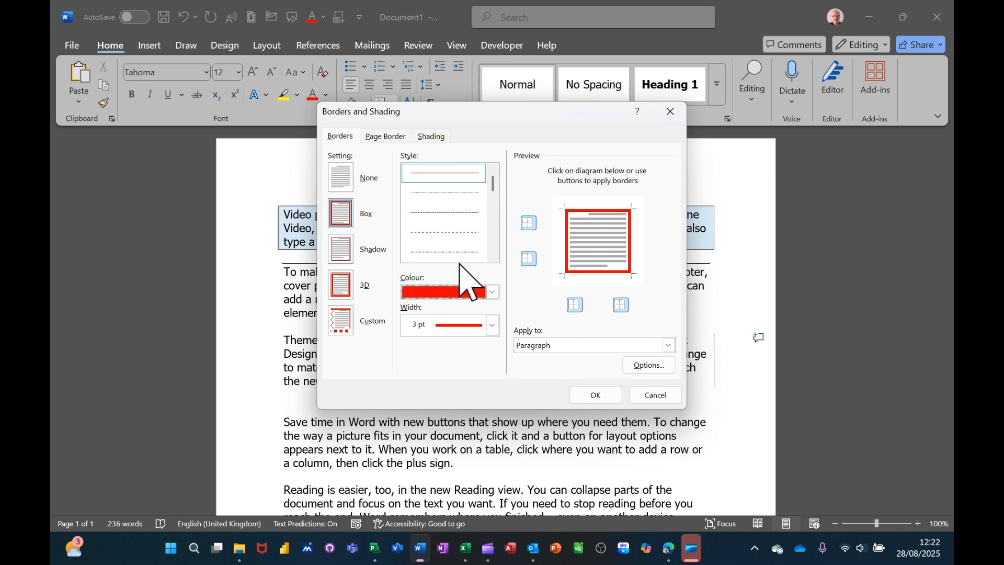
Remove the top, bottom and left edges of the red border, leaving it applied to Paragraph
{"action": "left_click", "coordinate": [529, 223]}
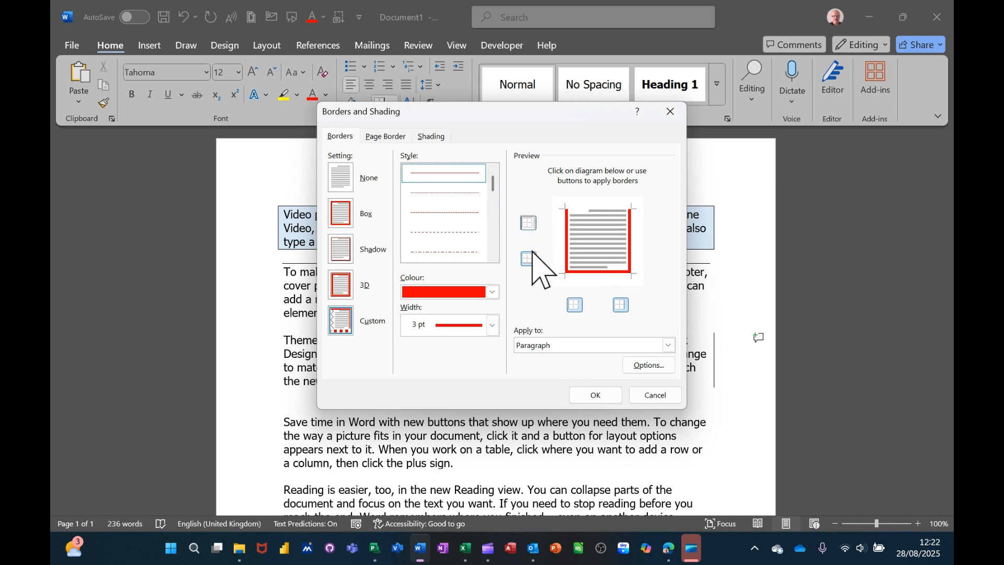
{"action": "left_click", "coordinate": [529, 258]}
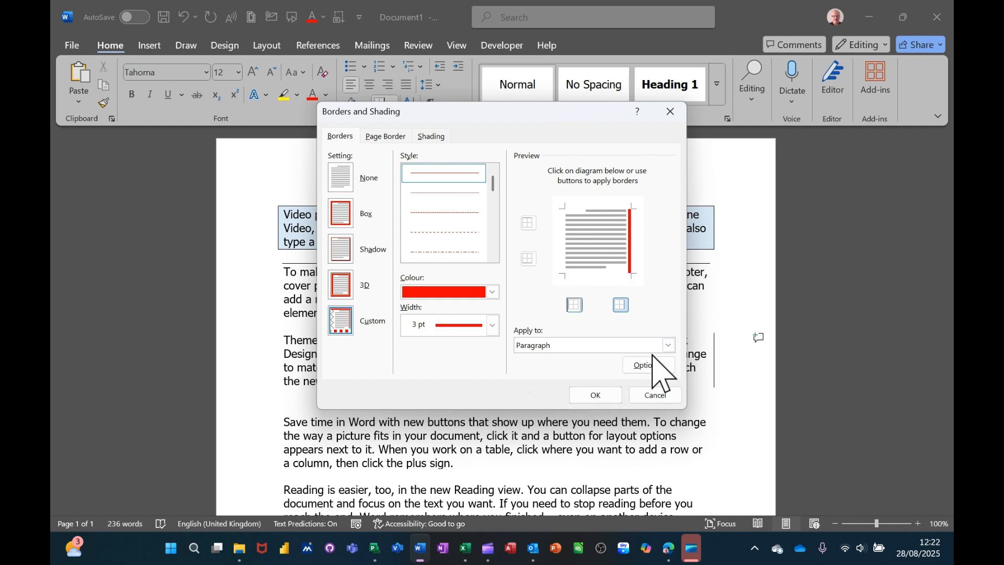
{"action": "left_click", "coordinate": [668, 346]}
{"action": "left_click", "coordinate": [656, 359]}
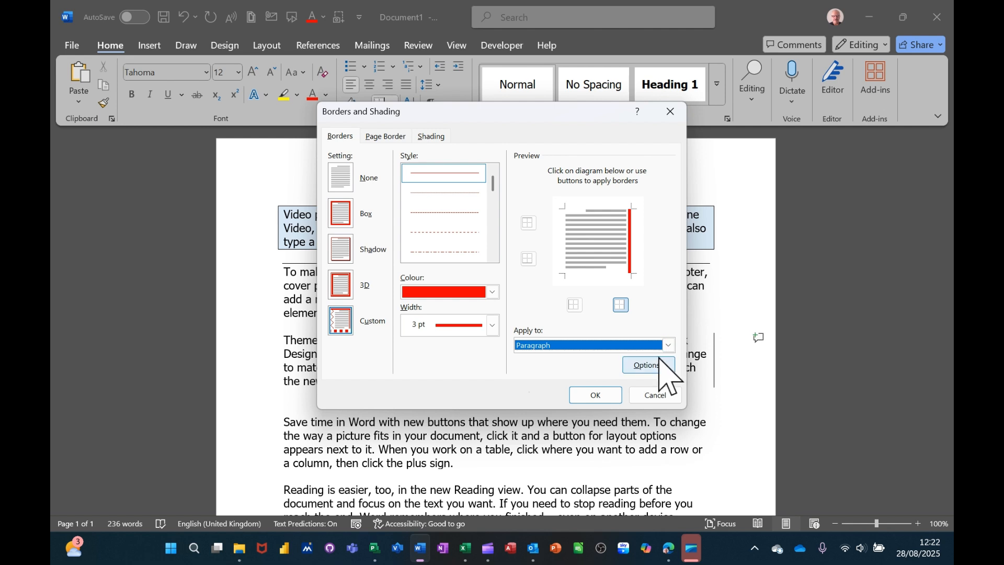
Increase the right border's distance from the text in the border options and apply the border to the third paragraph
{"action": "left_click", "coordinate": [650, 364]}
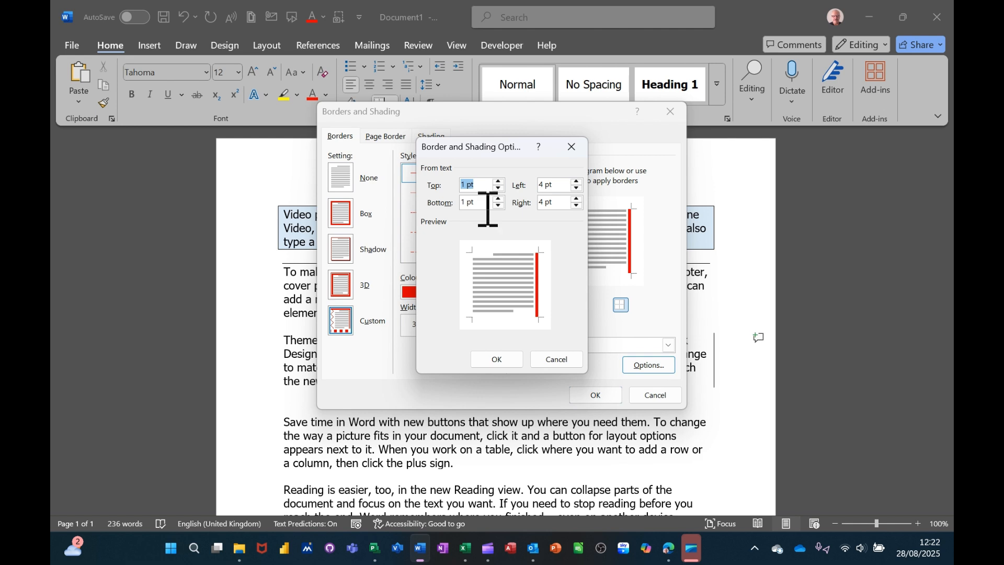
{"action": "double_click", "coordinate": [577, 201]}
{"action": "left_click", "coordinate": [499, 359]}
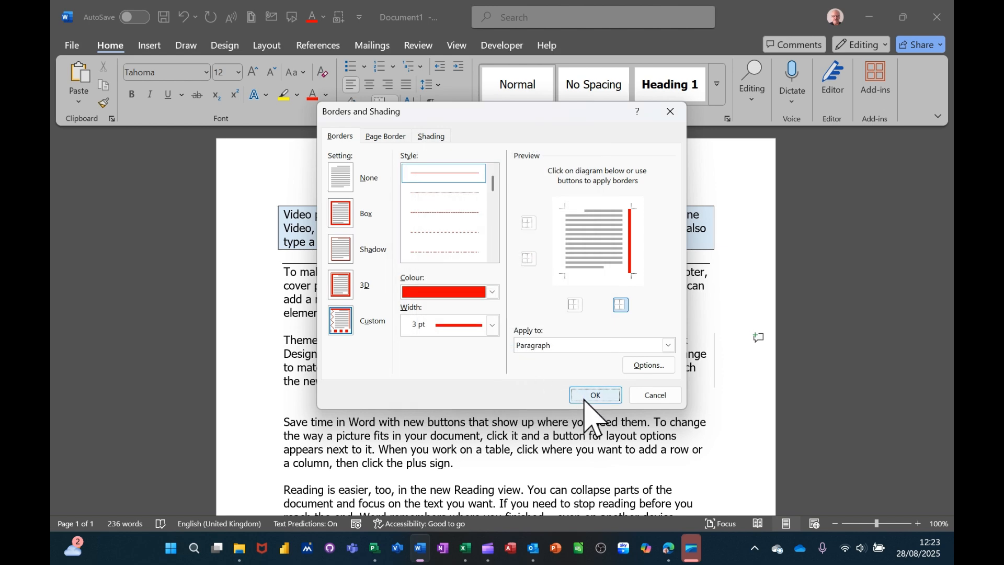
{"action": "left_click", "coordinate": [585, 400]}
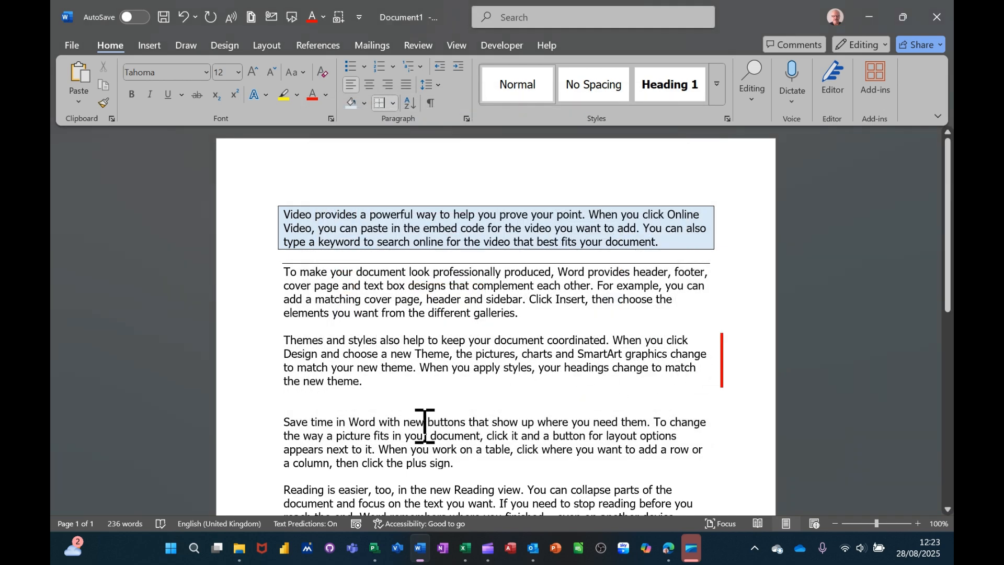
In Borders and Shading, set up a Box page border for the whole document with a green art pattern
{"action": "left_click", "coordinate": [393, 104]}
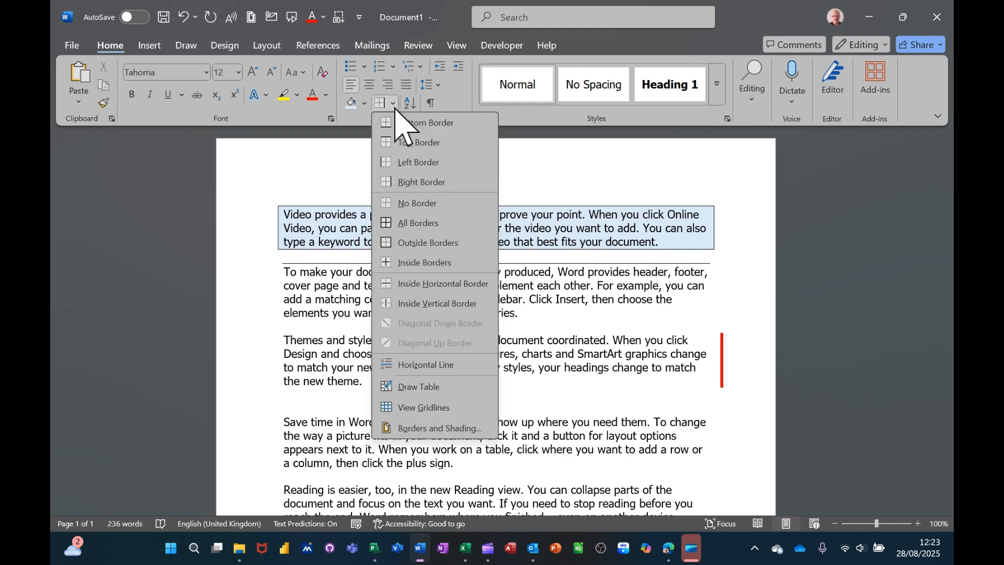
{"action": "left_click", "coordinate": [413, 428]}
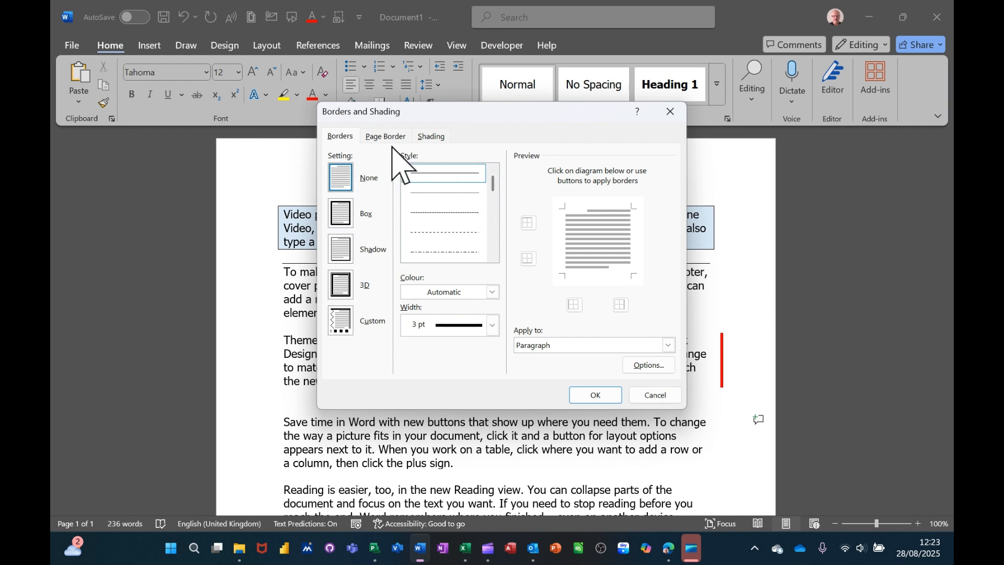
{"action": "left_click", "coordinate": [381, 137]}
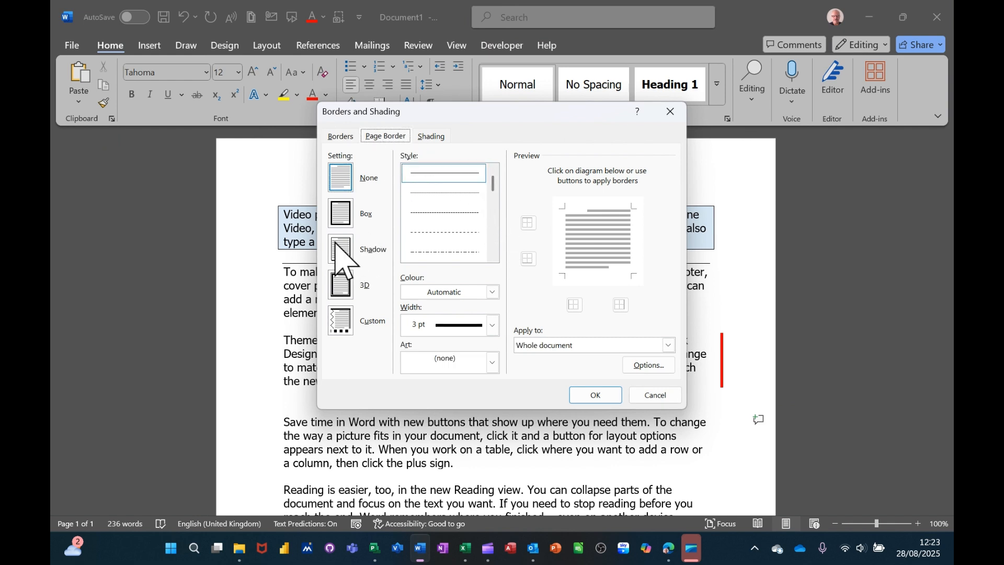
{"action": "left_click", "coordinate": [341, 214]}
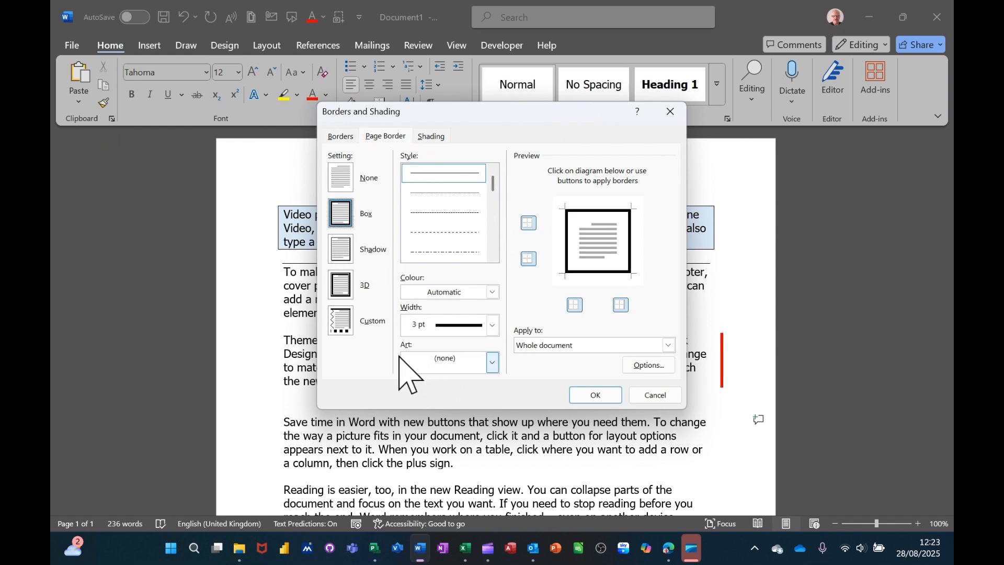
{"action": "left_click", "coordinate": [492, 362]}
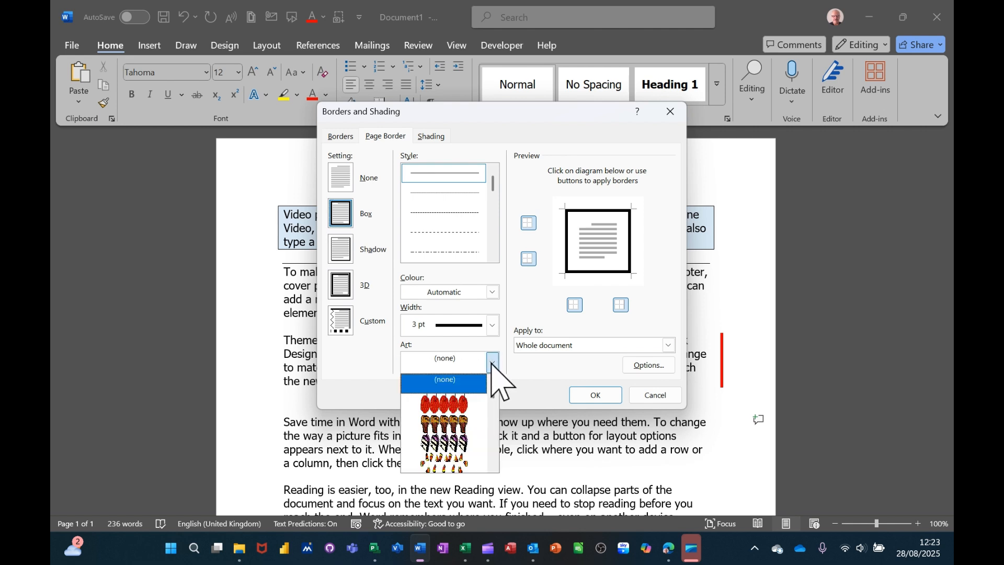
{"action": "scroll", "coordinate": [444, 418], "scroll_direction": "down", "scroll_amount": 5}
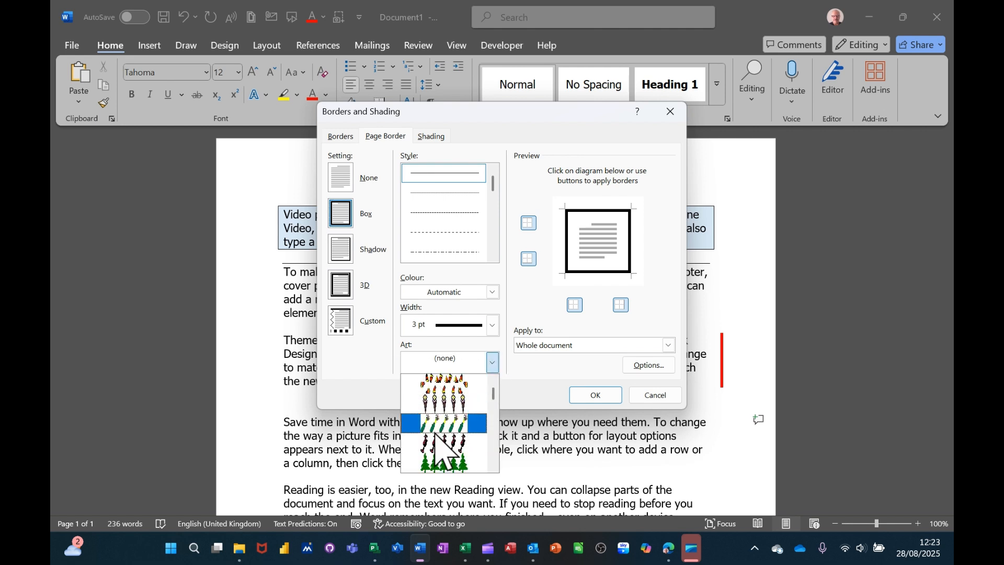
{"action": "left_click", "coordinate": [444, 418]}
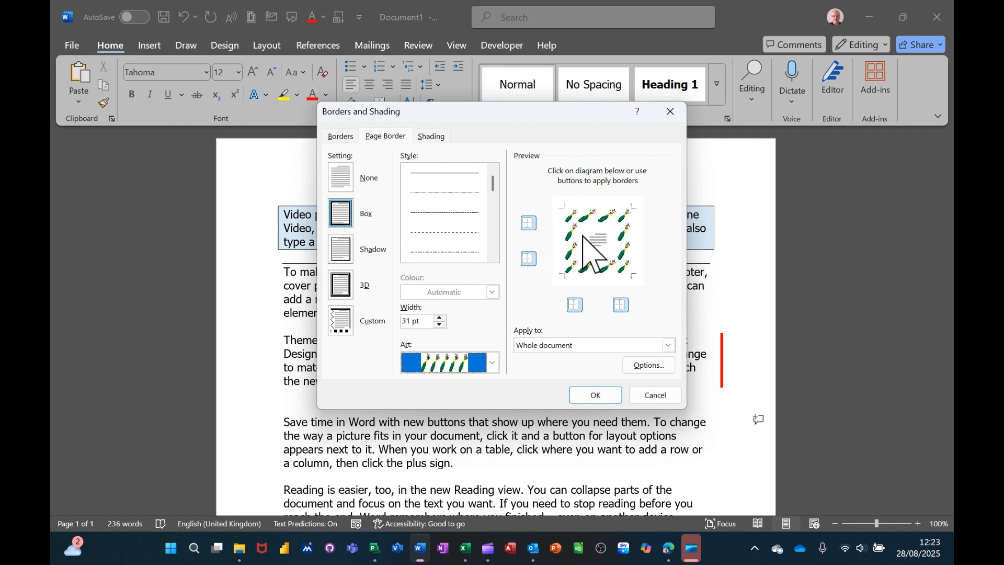
Change the page border's art to red hearts and apply it to the whole document
{"action": "left_click", "coordinate": [491, 362]}
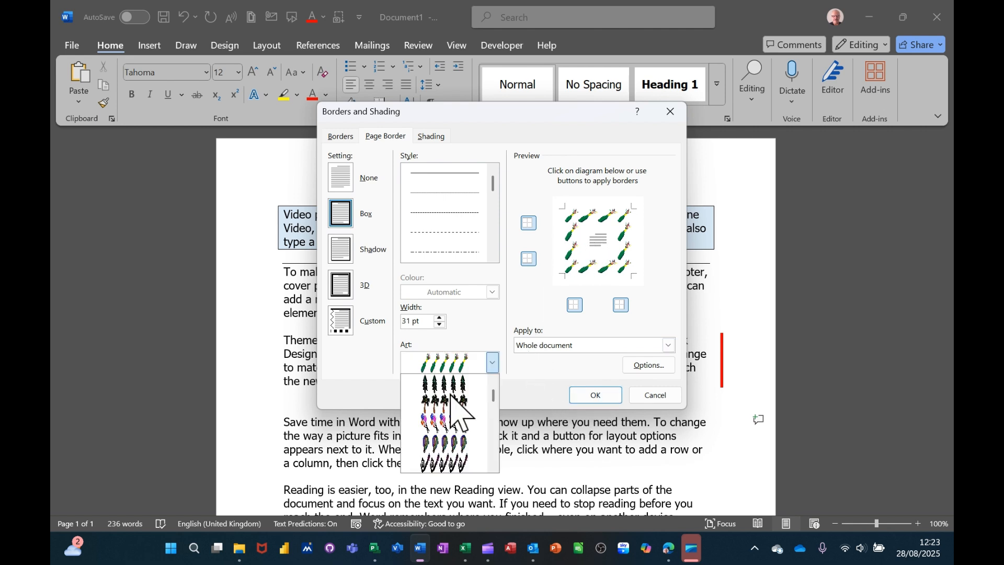
{"action": "left_click", "coordinate": [492, 365]}
{"action": "left_click", "coordinate": [492, 365]}
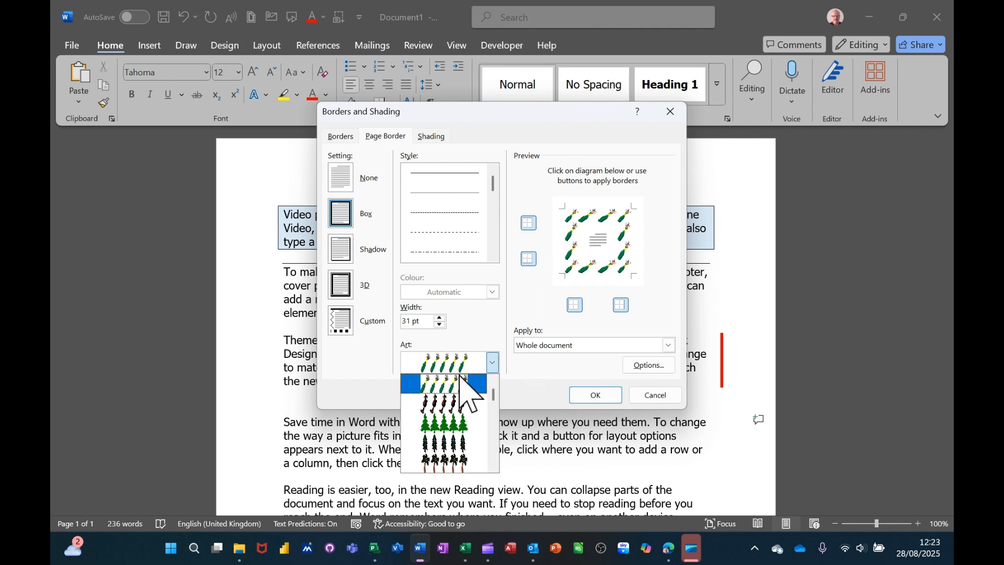
{"action": "scroll", "coordinate": [441, 418], "scroll_direction": "down", "scroll_amount": 5}
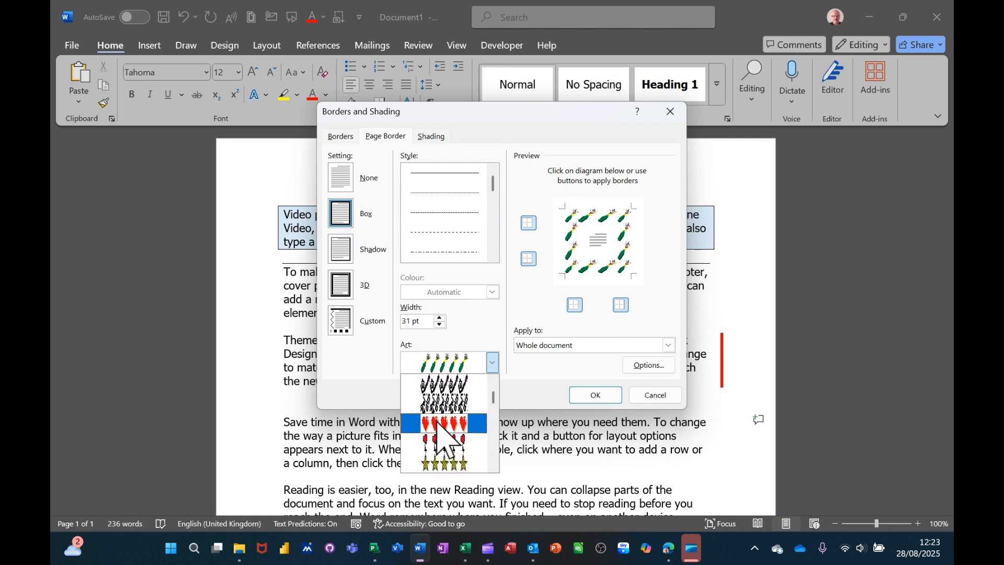
{"action": "left_click", "coordinate": [442, 424]}
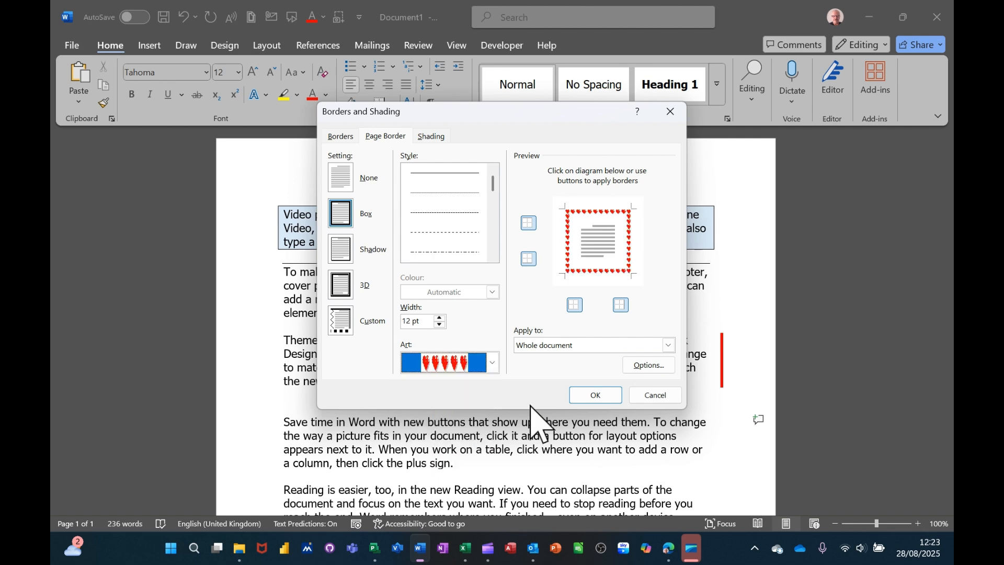
{"action": "left_click", "coordinate": [594, 396]}
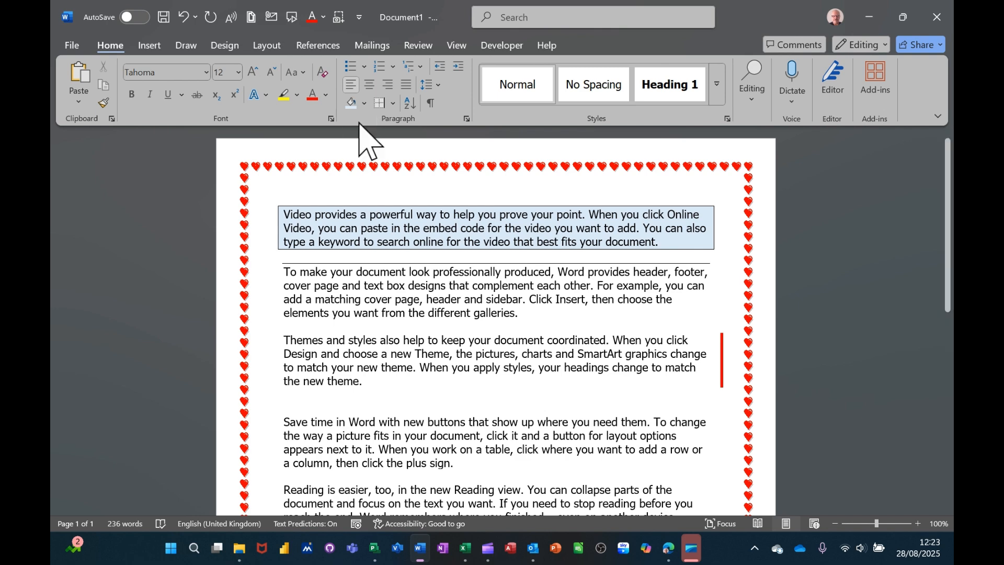
In the Paragraph settings for the third paragraph, set a 0.6 cm left indent and a First line special indent of 1.27 cm
{"action": "left_click", "coordinate": [466, 119]}
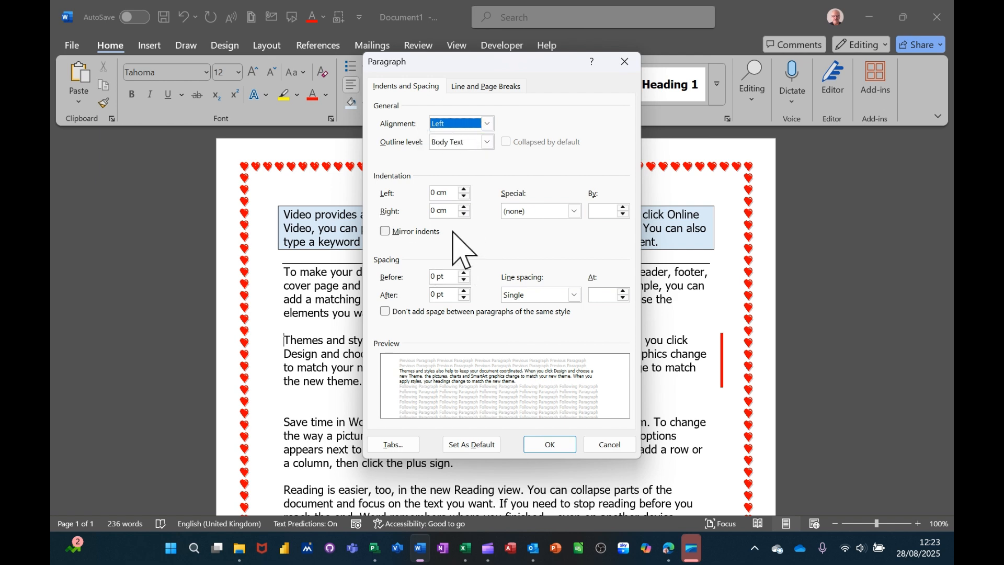
{"action": "left_click", "coordinate": [465, 190]}
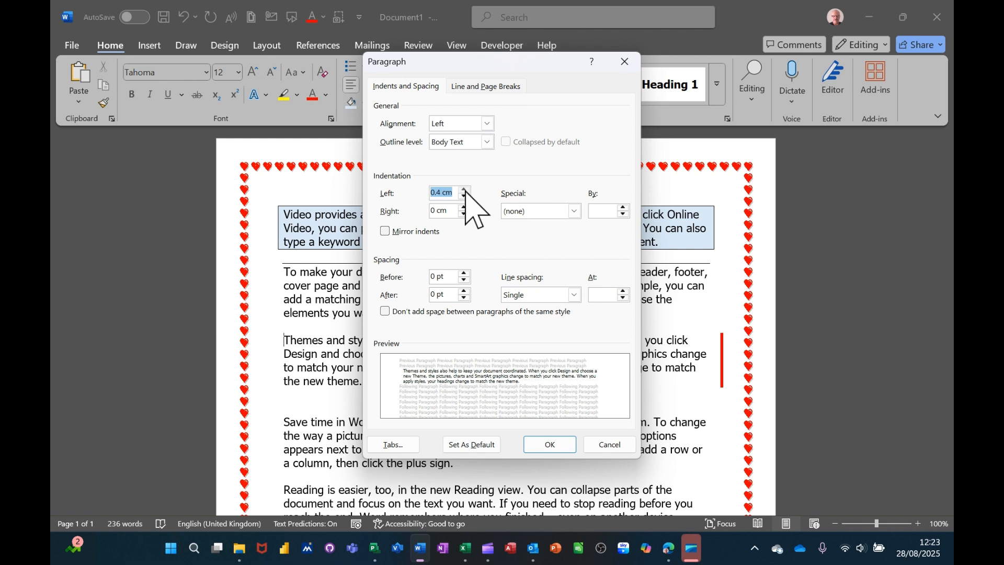
{"action": "left_click", "coordinate": [464, 190]}
{"action": "left_click", "coordinate": [464, 190]}
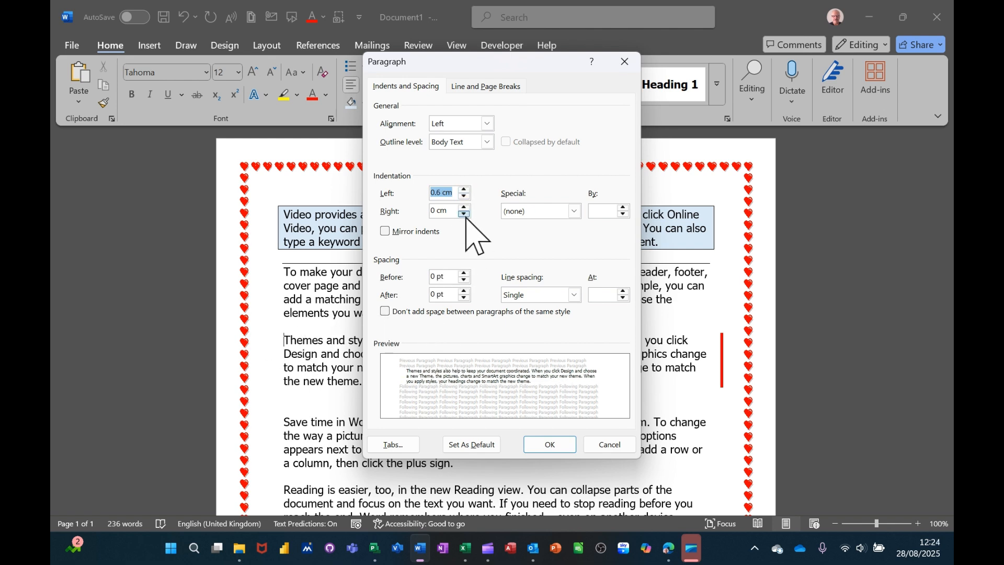
{"action": "left_click", "coordinate": [575, 211]}
{"action": "left_click", "coordinate": [558, 234]}
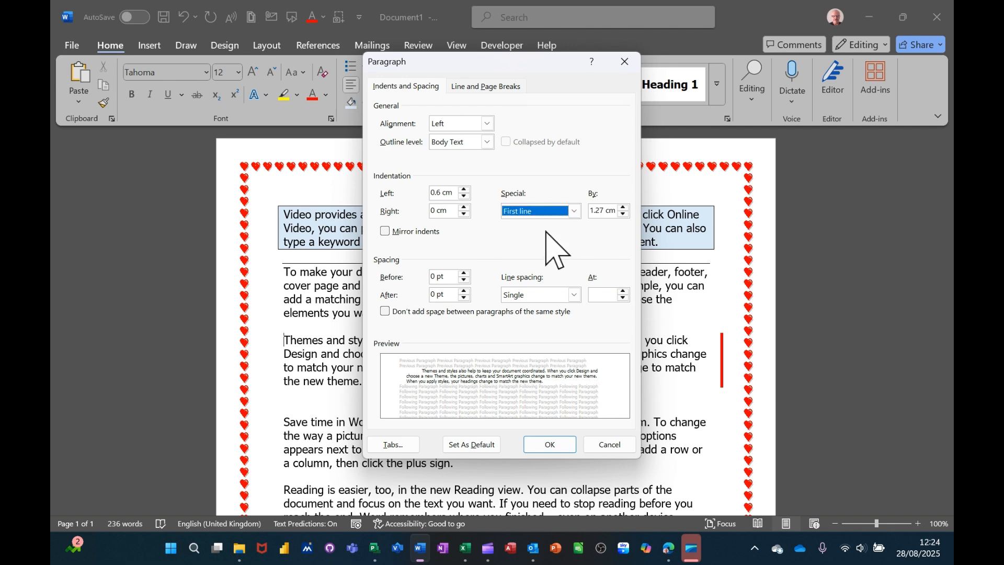
Set the third paragraph's line spacing to Double with 18 pt spacing before and after, and apply the paragraph settings
{"action": "left_click", "coordinate": [574, 295]}
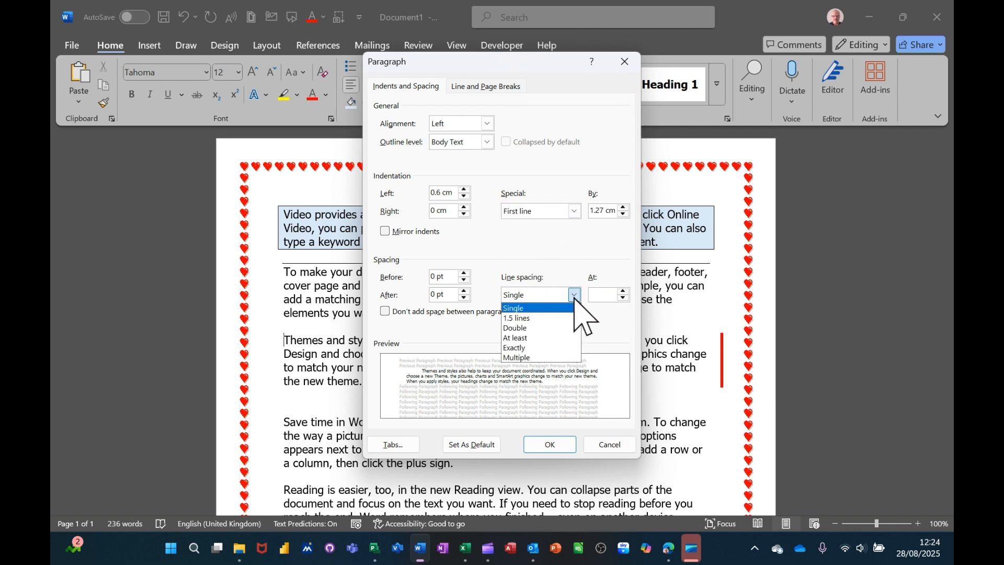
{"action": "left_click", "coordinate": [536, 329]}
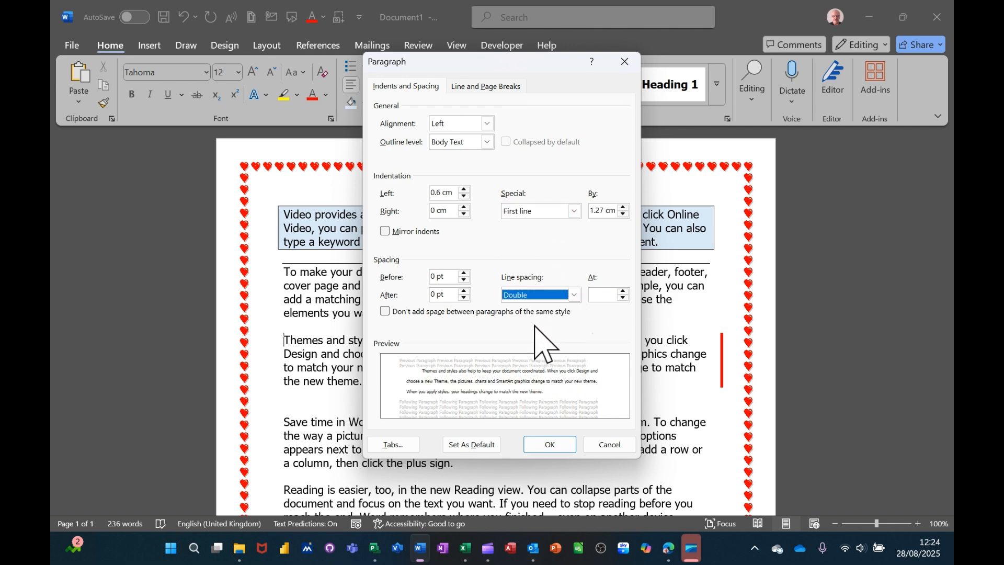
{"action": "left_click", "coordinate": [463, 273]}
{"action": "left_click", "coordinate": [465, 274]}
{"action": "left_click", "coordinate": [464, 274]}
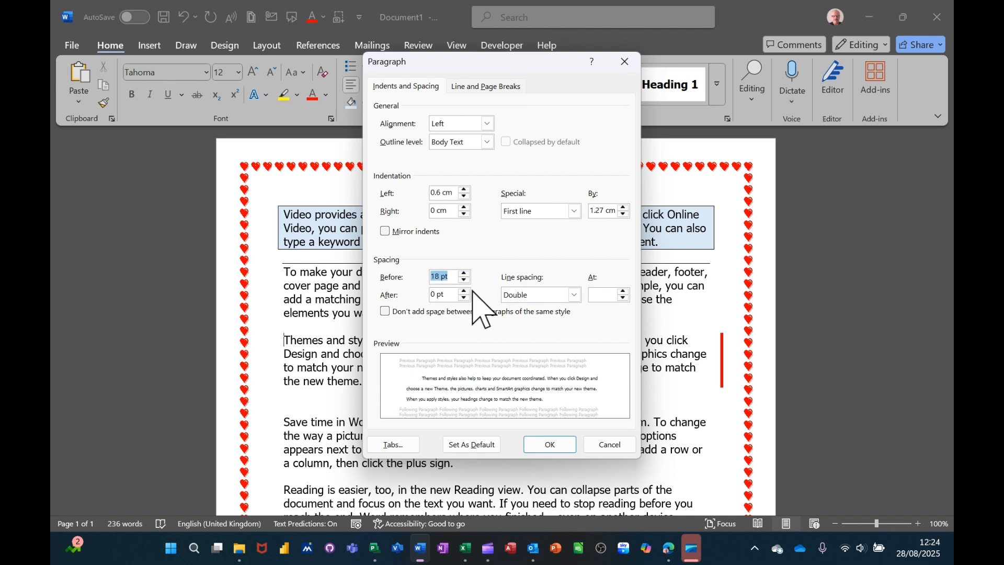
{"action": "key", "text": "Tab"}
{"action": "left_click", "coordinate": [464, 291]}
{"action": "left_click", "coordinate": [464, 290]}
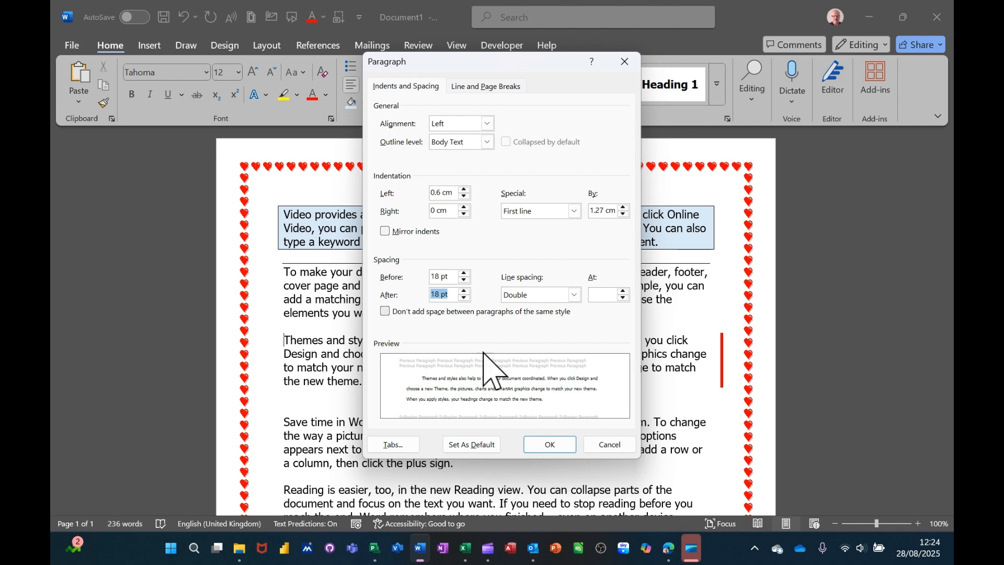
{"action": "left_click", "coordinate": [550, 445]}
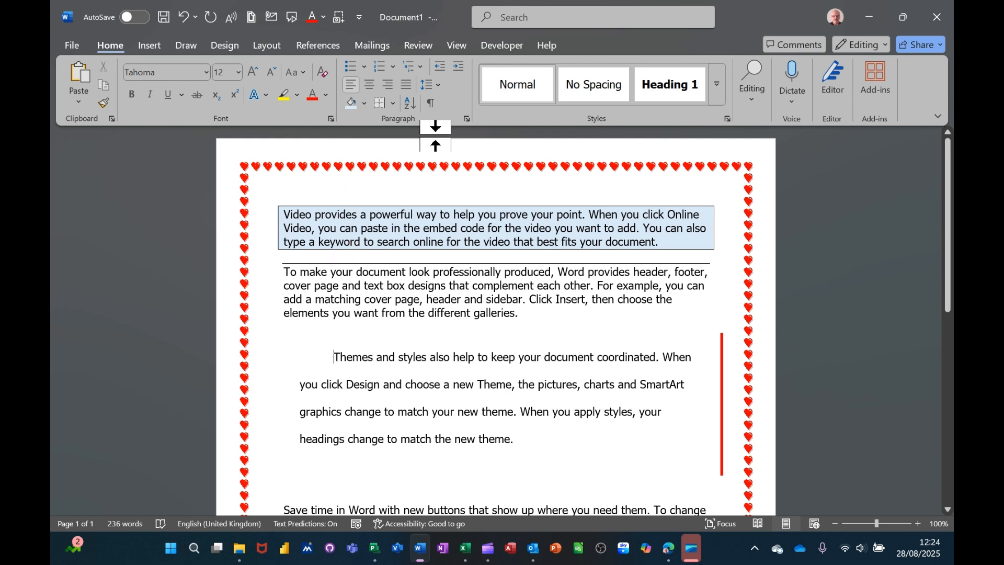
Show the ruler and examine the third paragraph's first line and left indent markers against the document layout
{"action": "left_click", "coordinate": [455, 50]}
{"action": "left_click", "coordinate": [382, 67]}
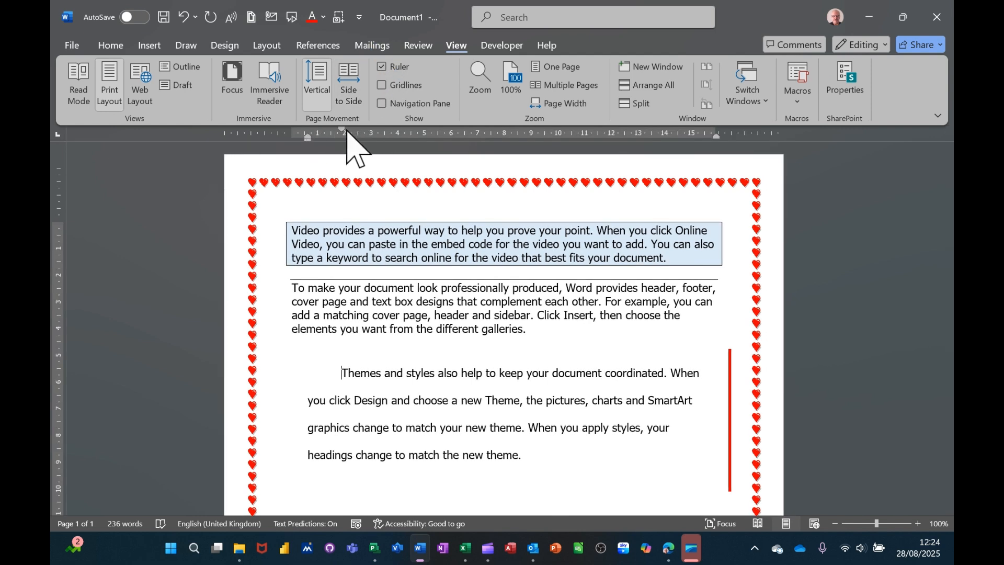
{"action": "left_click_drag", "start_coordinate": [344, 131], "coordinate": [344, 130]}
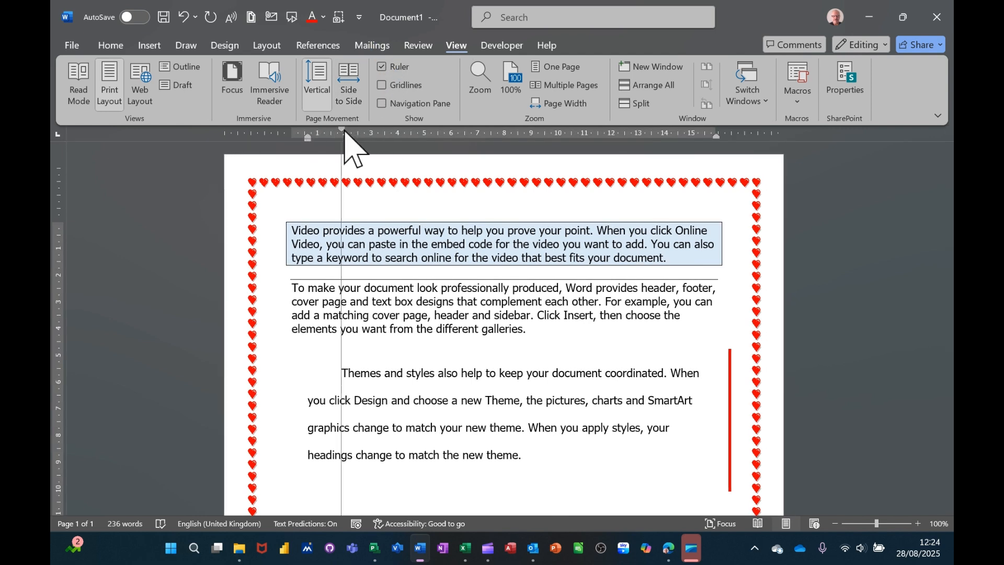
{"action": "left_click", "coordinate": [308, 136]}
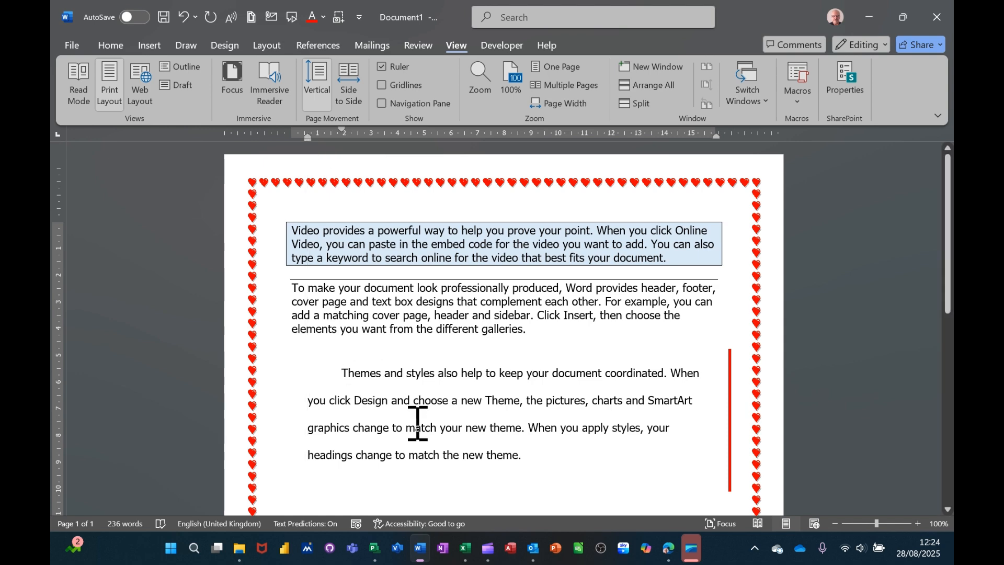
{"action": "scroll", "coordinate": [498, 385], "scroll_direction": "down", "scroll_amount": 5}
{"action": "scroll", "coordinate": [499, 383], "scroll_direction": "up", "scroll_amount": 3}
{"action": "scroll", "coordinate": [499, 384], "scroll_direction": "down", "scroll_amount": 3}
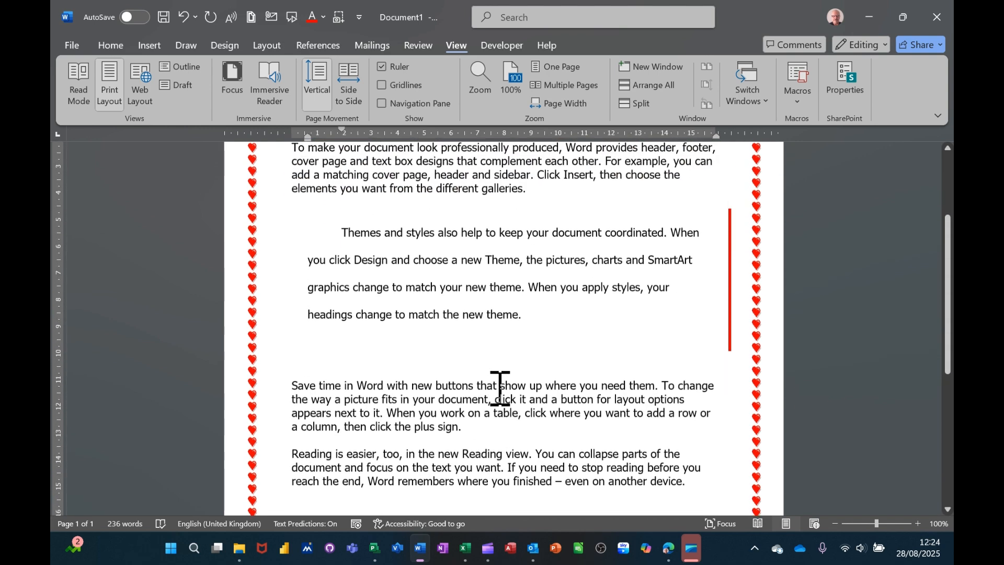
{"action": "scroll", "coordinate": [498, 385], "scroll_direction": "up", "scroll_amount": 1}
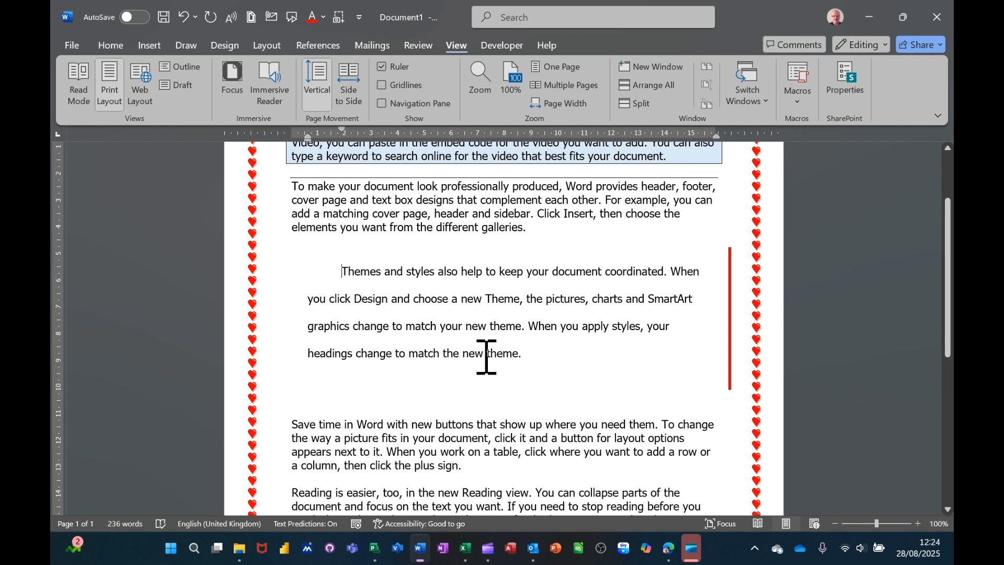
Create a new blank document and enter "(c)" on the first line to produce the copyright symbol
{"action": "key", "text": "alt+f"}
{"action": "key", "text": "n"}
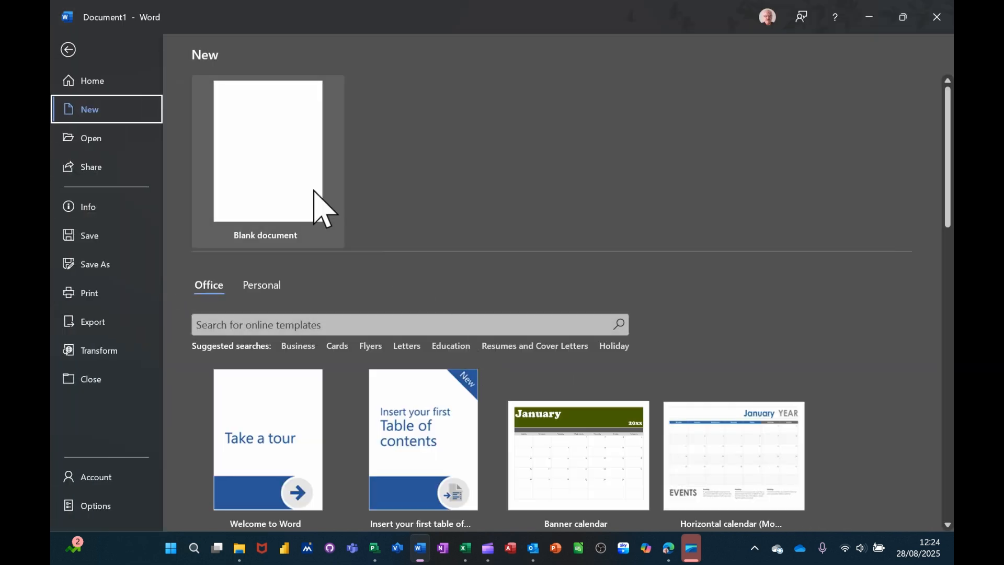
{"action": "left_click", "coordinate": [313, 206]}
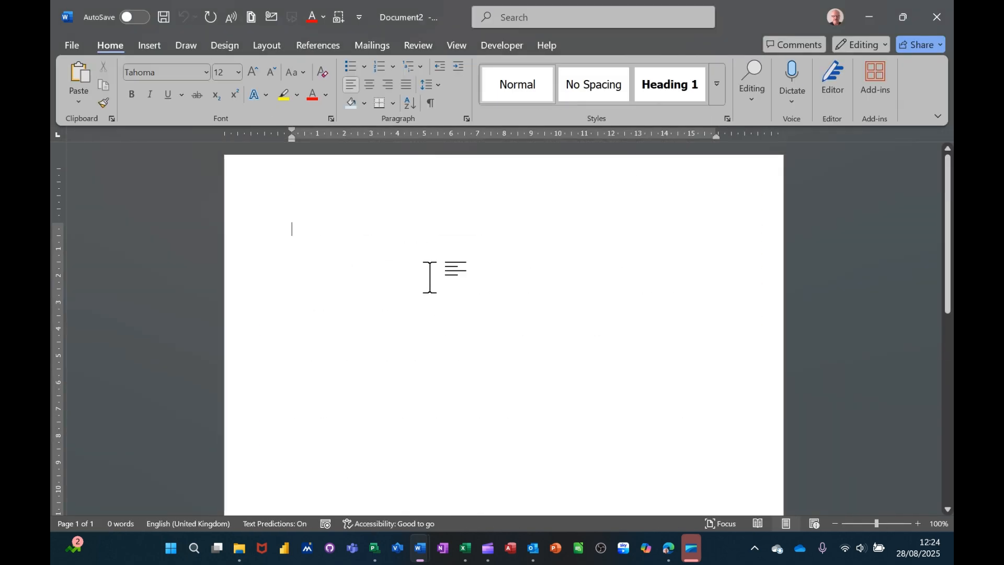
{"action": "type", "text": "("}
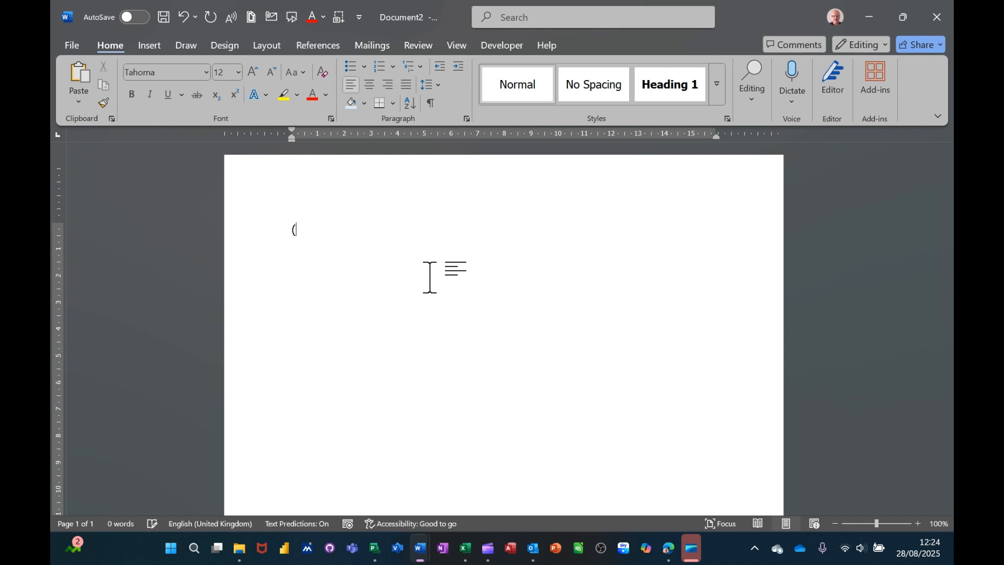
{"action": "type", "text": "c)"}
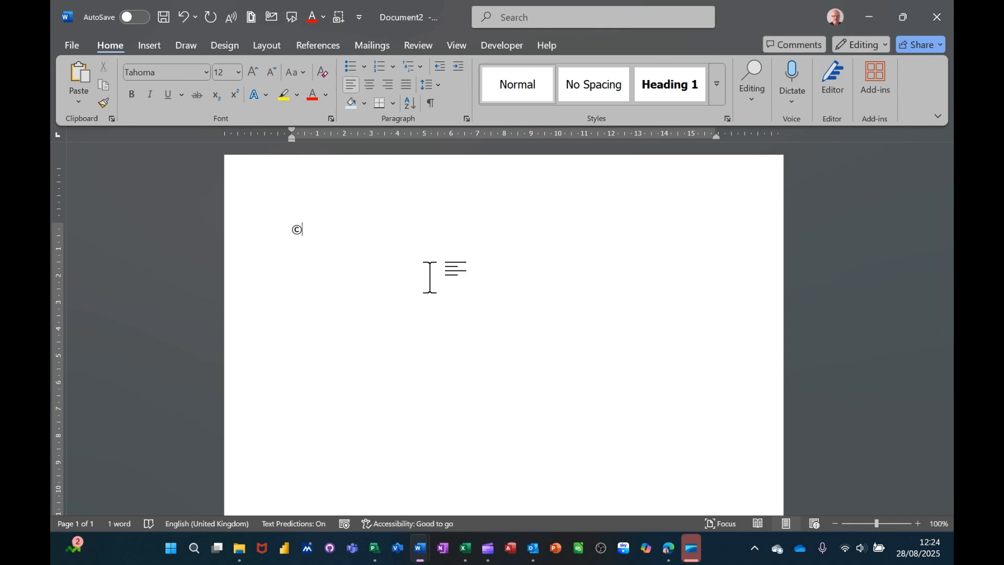
Enter "tm" on the second line and start a new line below it
{"action": "key", "text": "Return"}
{"action": "type", "text": "t"}
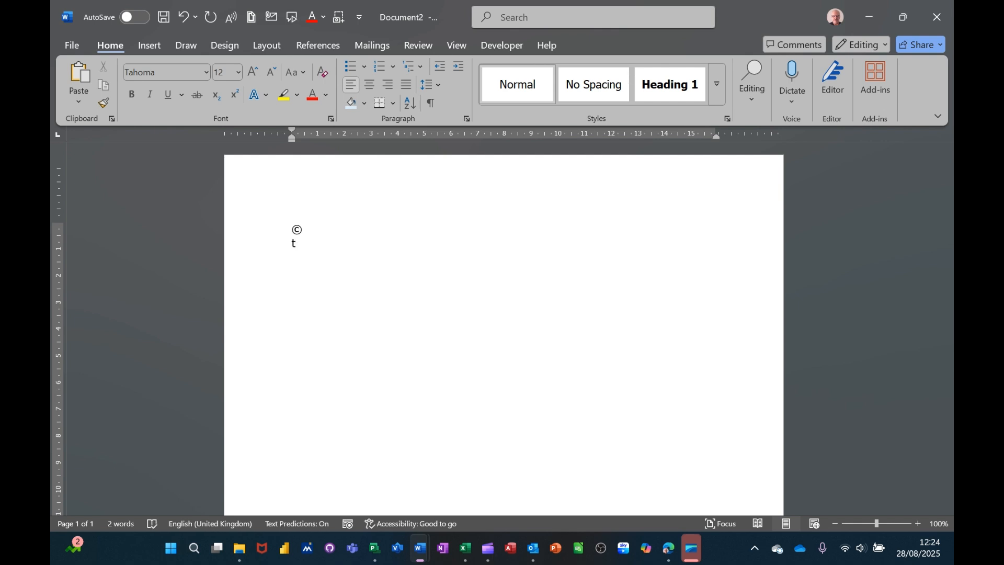
{"action": "type", "text": "m"}
{"action": "key", "text": "Return"}
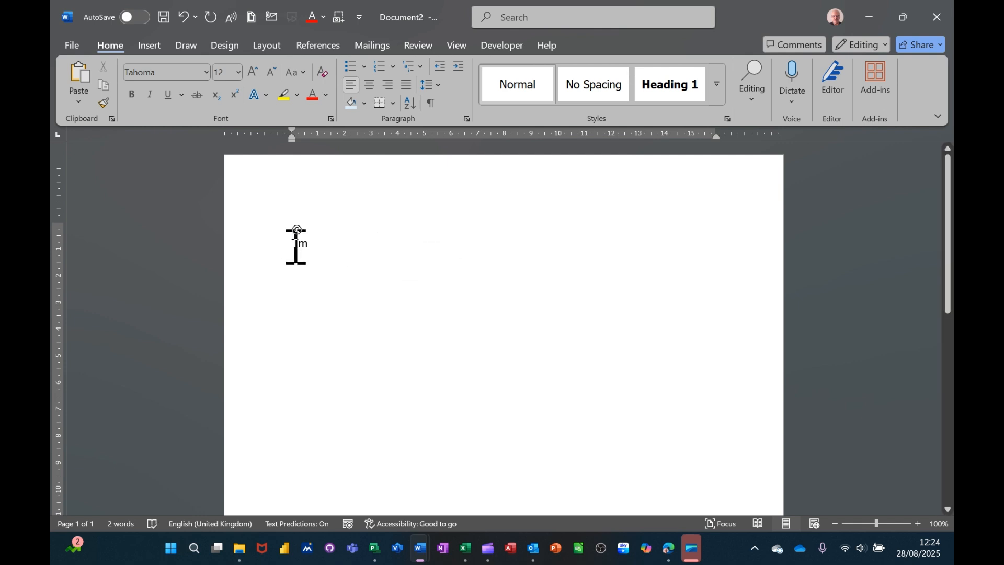
Look at the AutoCorrect options for the automatically capitalised "Tm" and close them without choosing one
{"action": "left_click", "coordinate": [296, 244]}
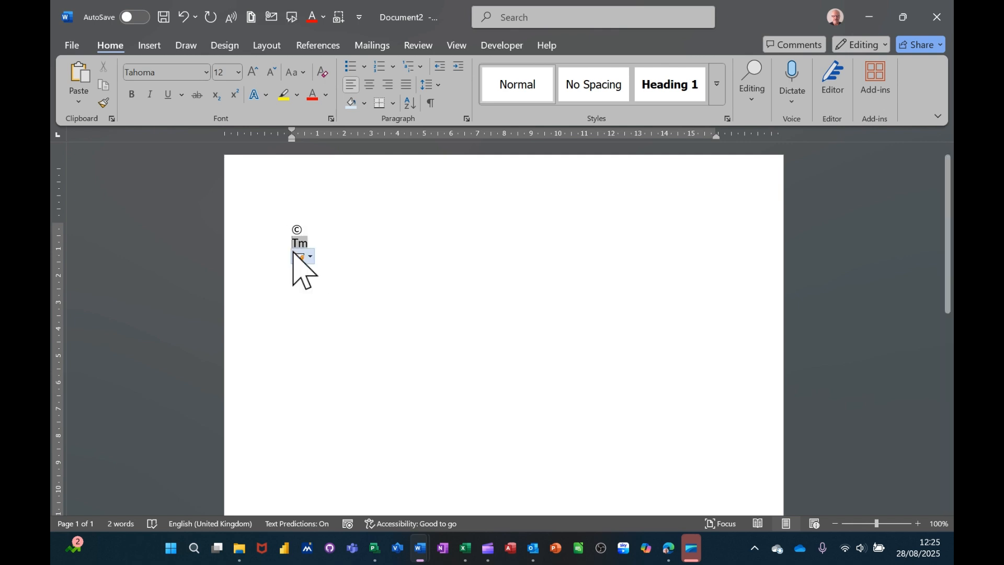
{"action": "left_click", "coordinate": [294, 255]}
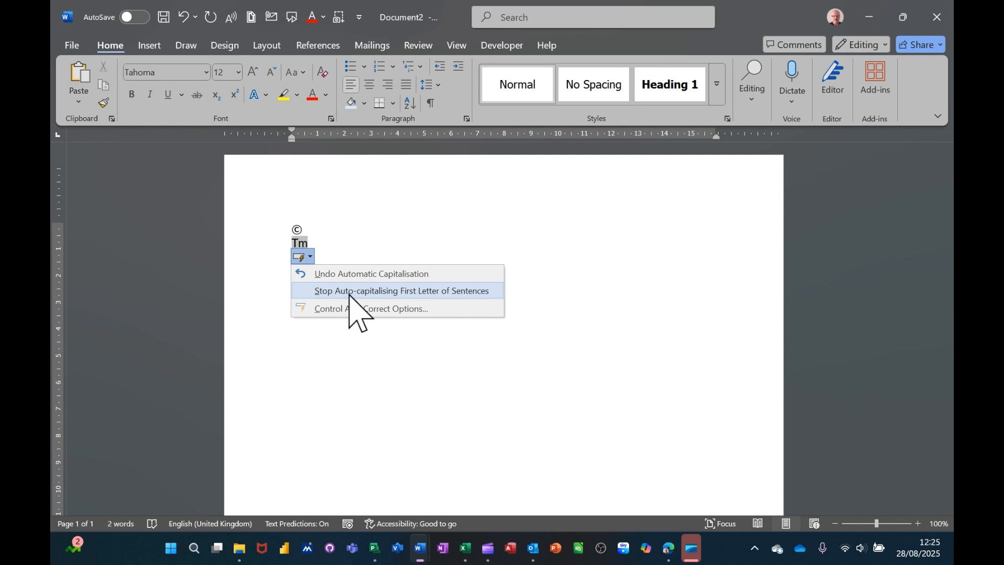
{"action": "left_click", "coordinate": [347, 369]}
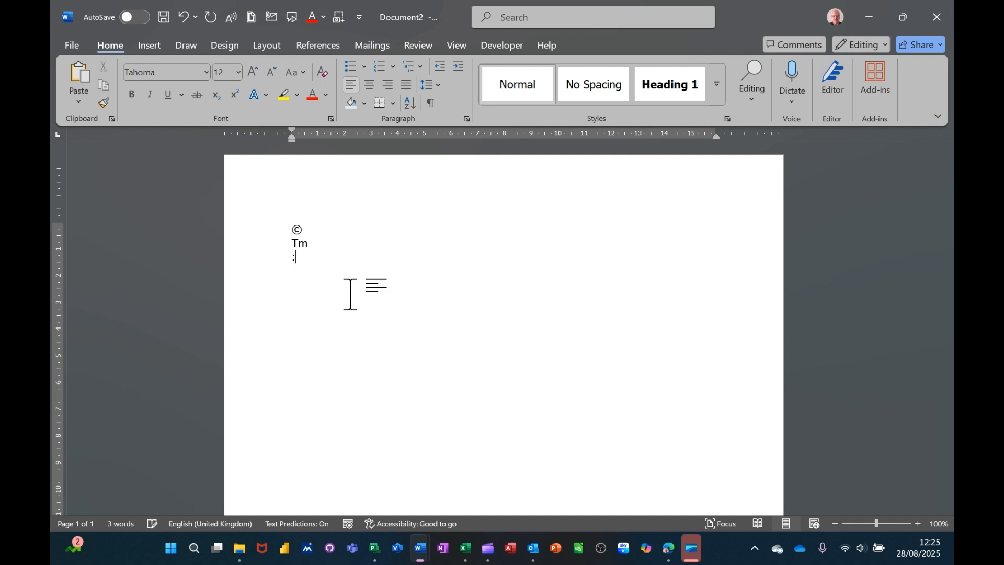
Enter ":(" on the third line to produce the sad-face emoji, and "---" on the next line to produce a horizontal line
{"action": "type", "text": ":("}
{"action": "key", "text": "Return"}
{"action": "type", "text": "---"}
{"action": "key", "text": "Return"}
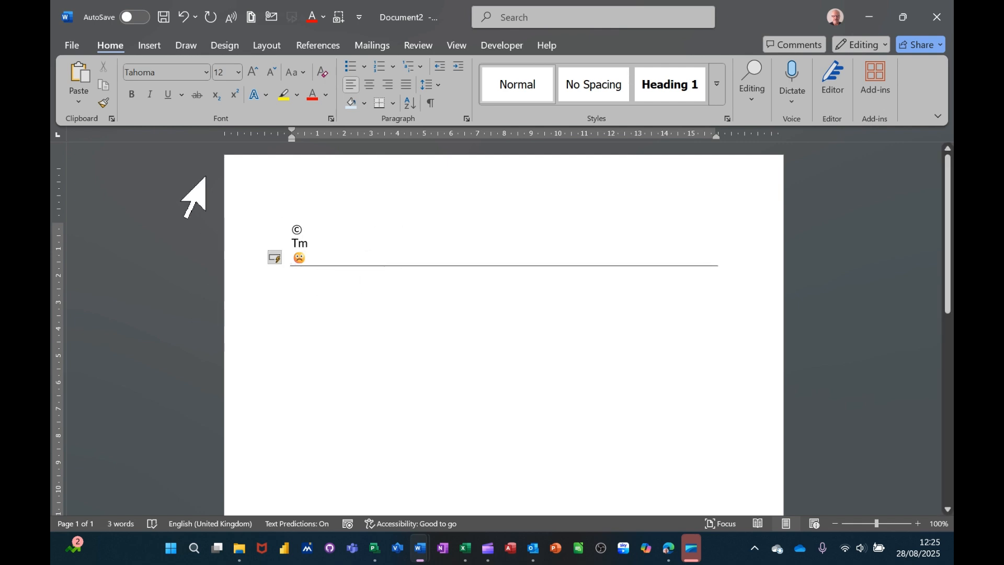
Open the AutoCorrect settings from Word's proofing options and select the "(r)" replacement entry
{"action": "left_click", "coordinate": [72, 46]}
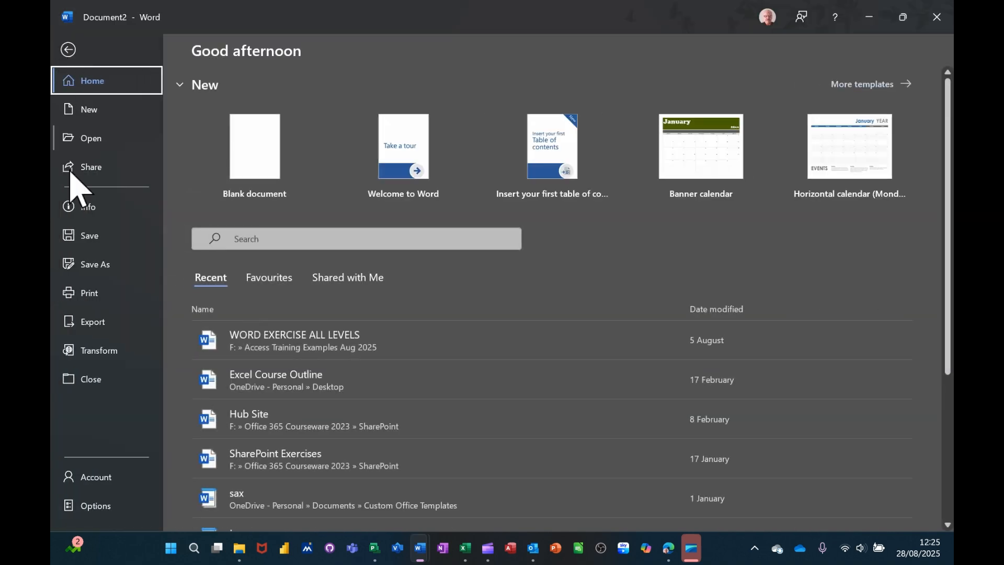
{"action": "left_click", "coordinate": [86, 507]}
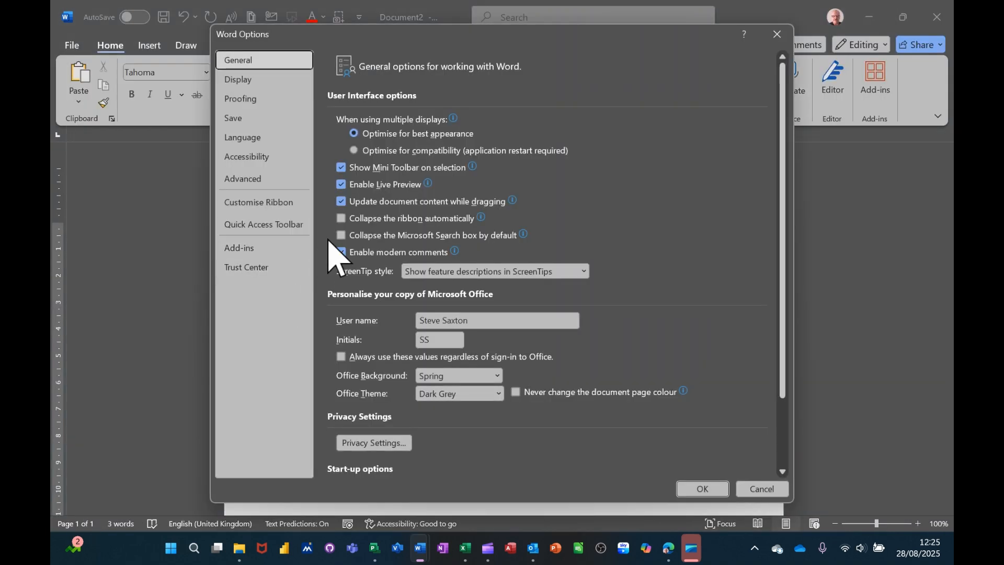
{"action": "left_click", "coordinate": [255, 103]}
{"action": "left_click", "coordinate": [586, 123]}
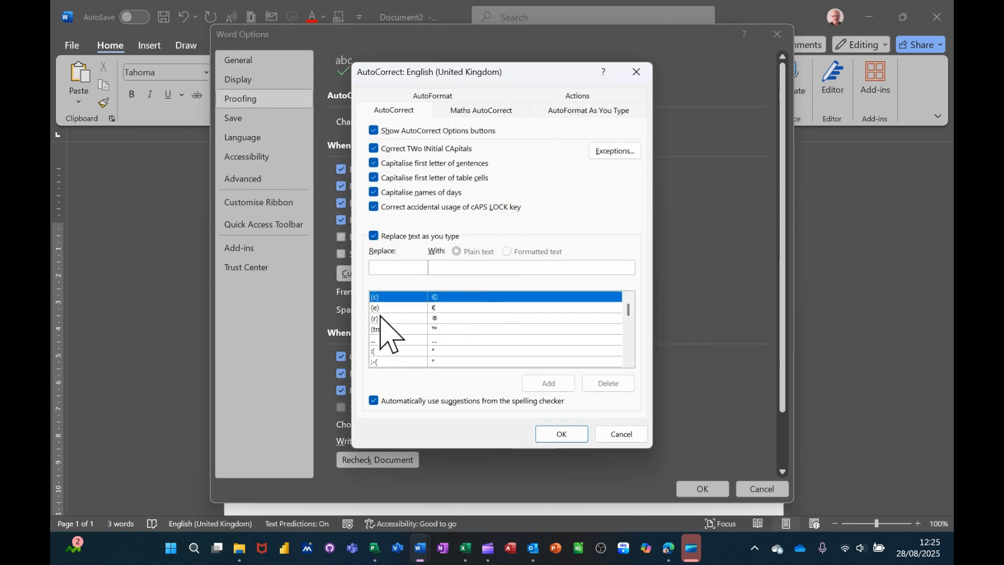
{"action": "left_click", "coordinate": [440, 319]}
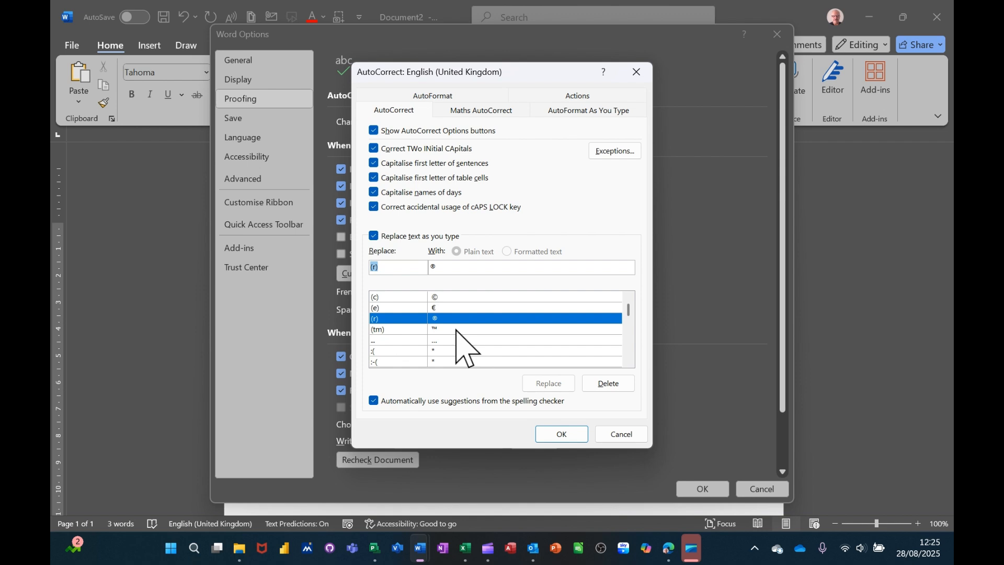
Examine the AutoCorrect replacements from the emoticons through the arrows to "abbout", select the "-->" entry, and close the options
{"action": "key", "text": "Down"}
{"action": "key", "text": "Down"}
{"action": "key", "text": "Down"}
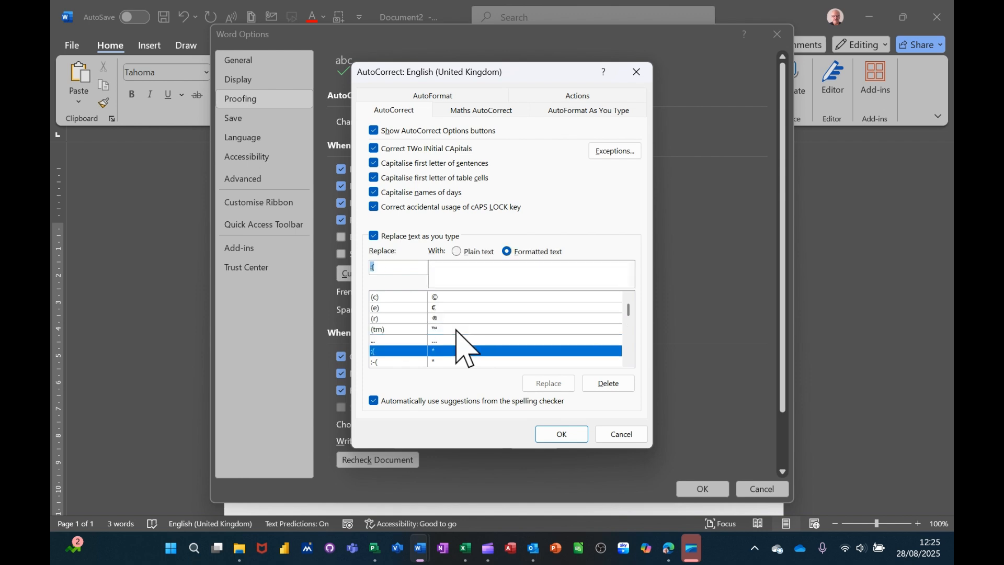
{"action": "key", "text": "Down"}
{"action": "key", "text": "Down"}
{"action": "key", "text": "Down"}
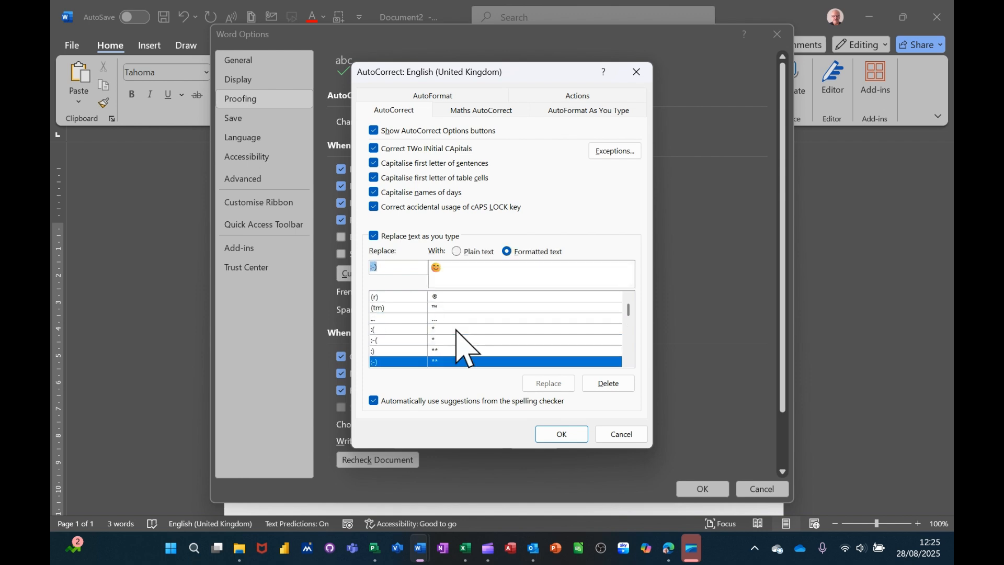
{"action": "key", "text": "Down"}
{"action": "key", "text": "Down"}
{"action": "key", "text": "Down"}
{"action": "key", "text": "Down"}
{"action": "type", "text": "==>"}
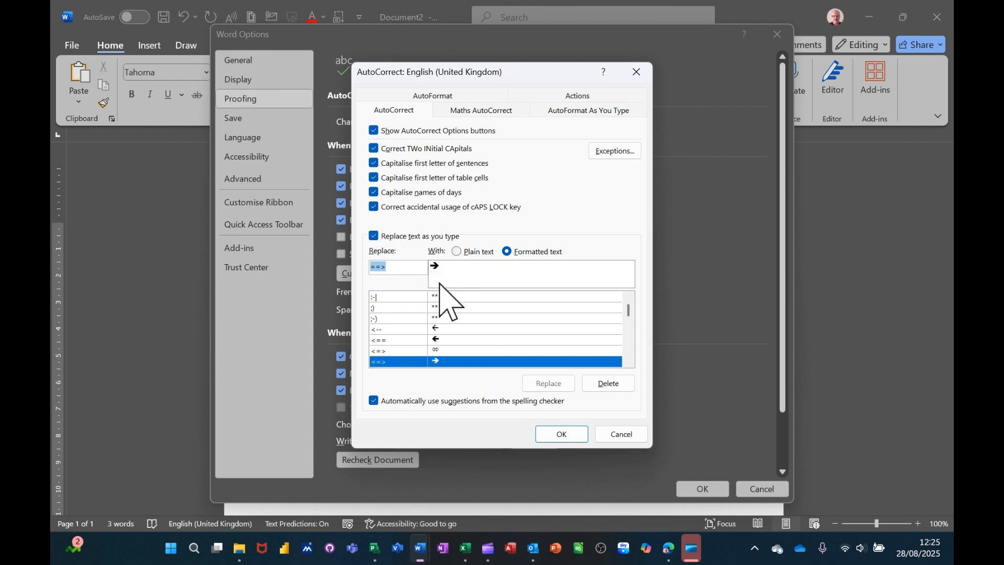
{"action": "type", "text": "abbout"}
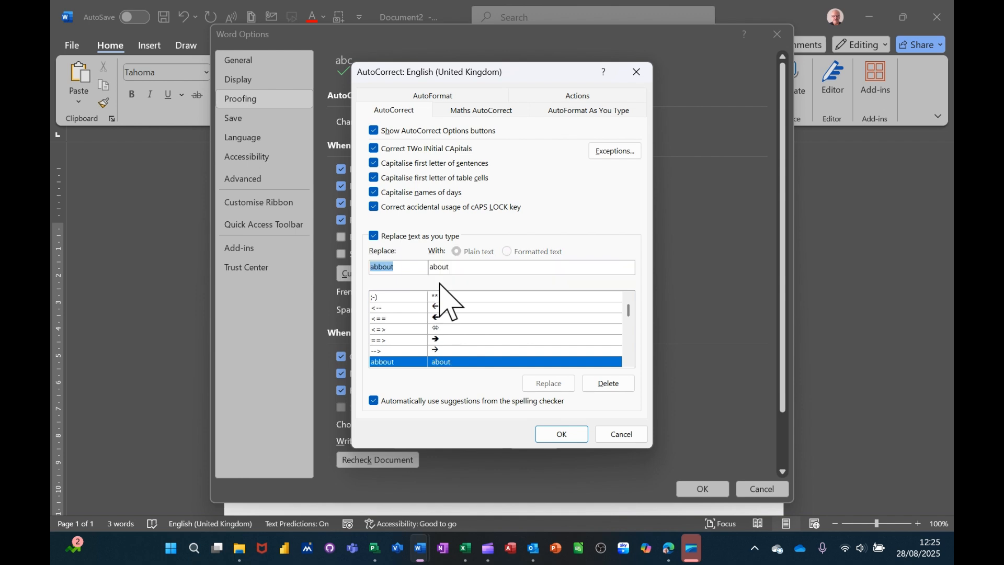
{"action": "key", "text": "Up"}
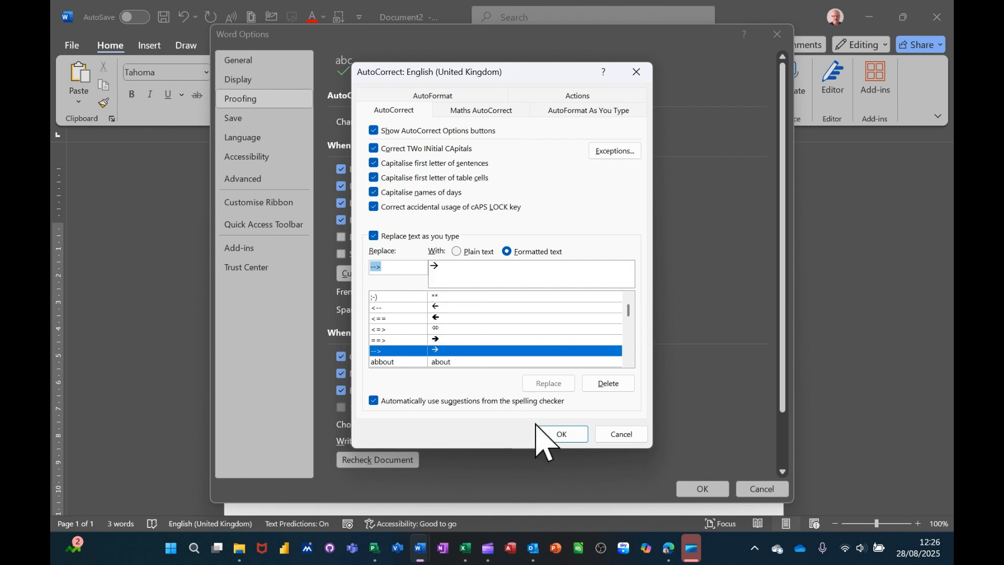
{"action": "left_click", "coordinate": [561, 438]}
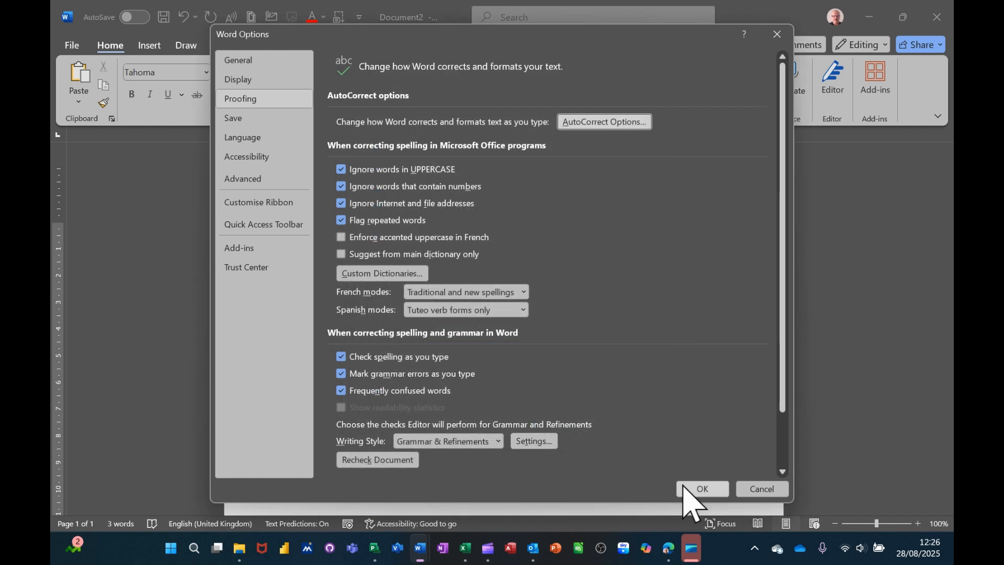
{"action": "left_click", "coordinate": [699, 492]}
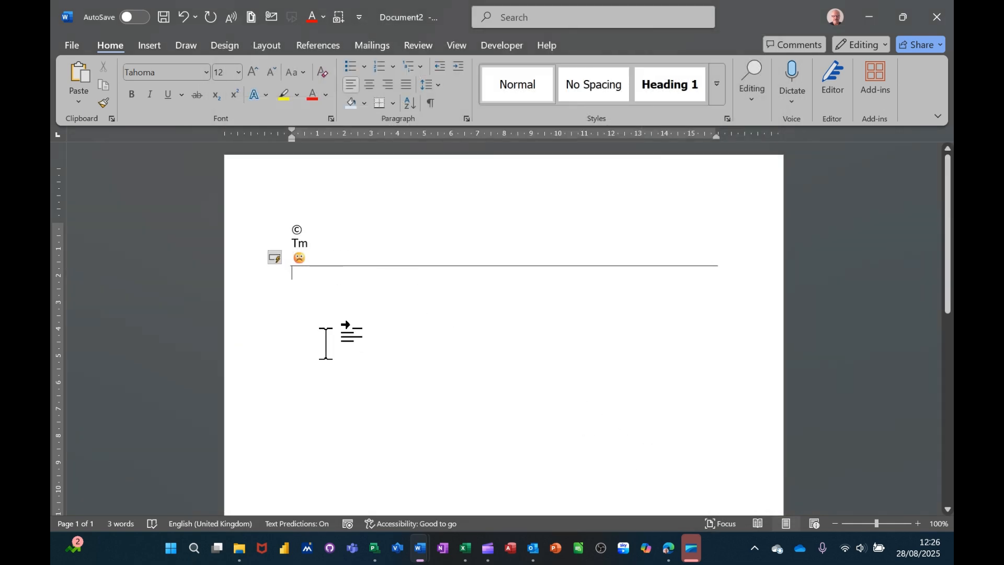